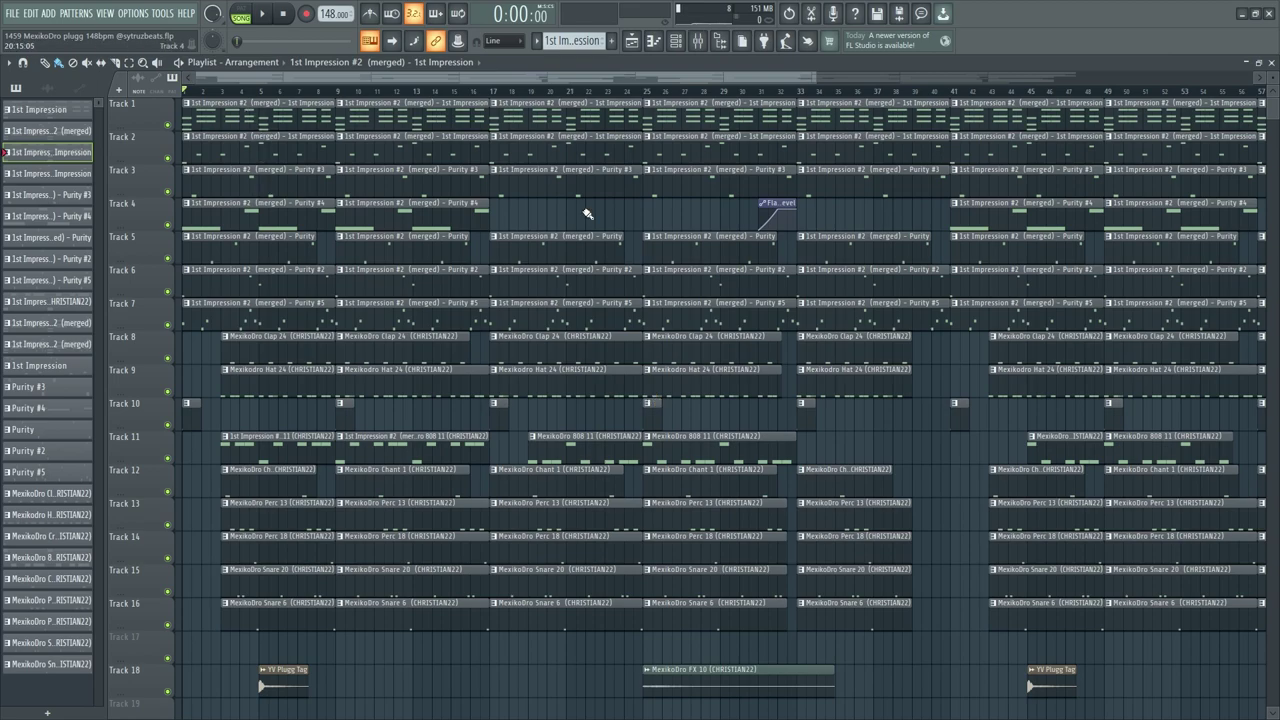
double_click(236, 127)
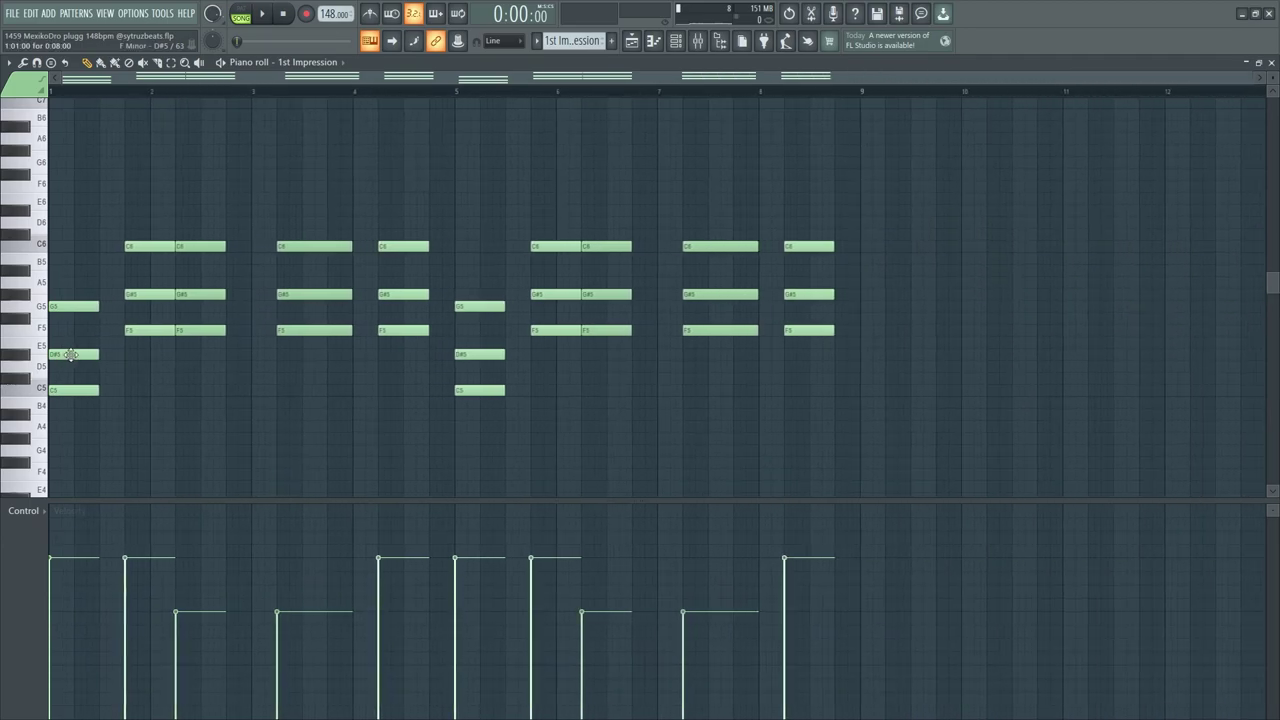
scroll(80, 356, "up", 5)
scroll(190, 410, "down", 3)
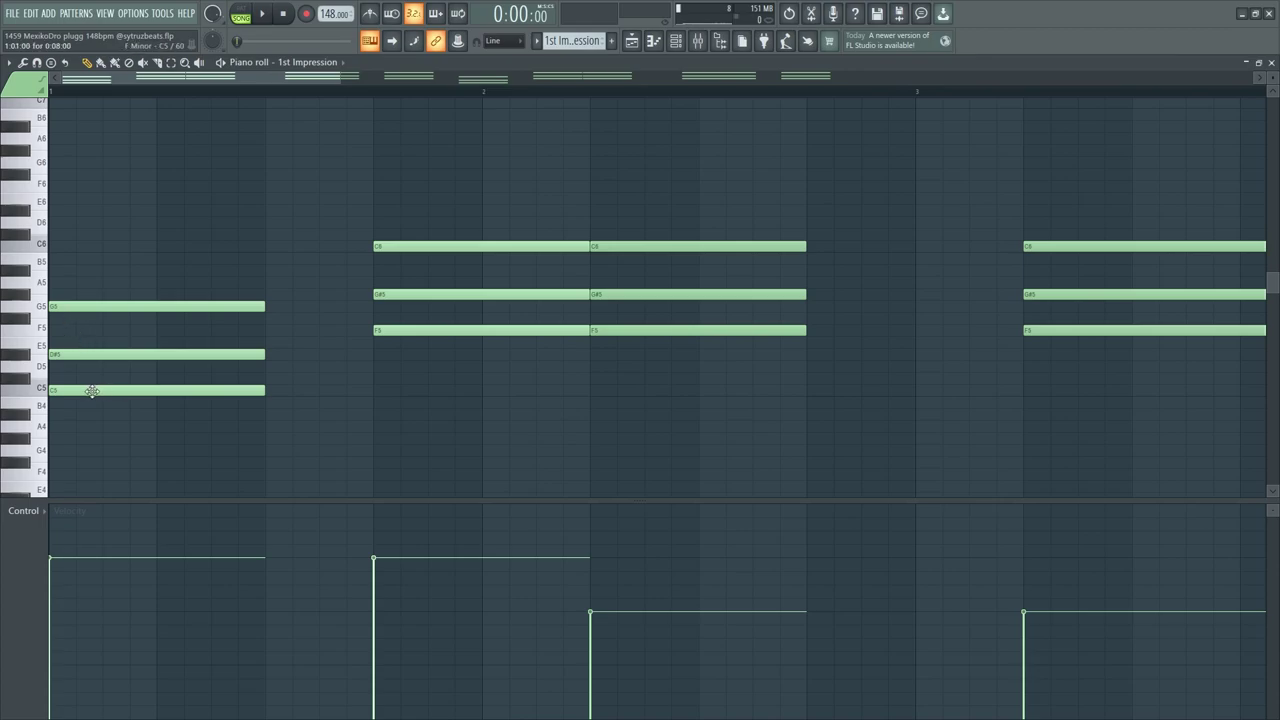
scroll(93, 393, "up", 3)
scroll(90, 395, "up", 2)
scroll(75, 391, "up", 2)
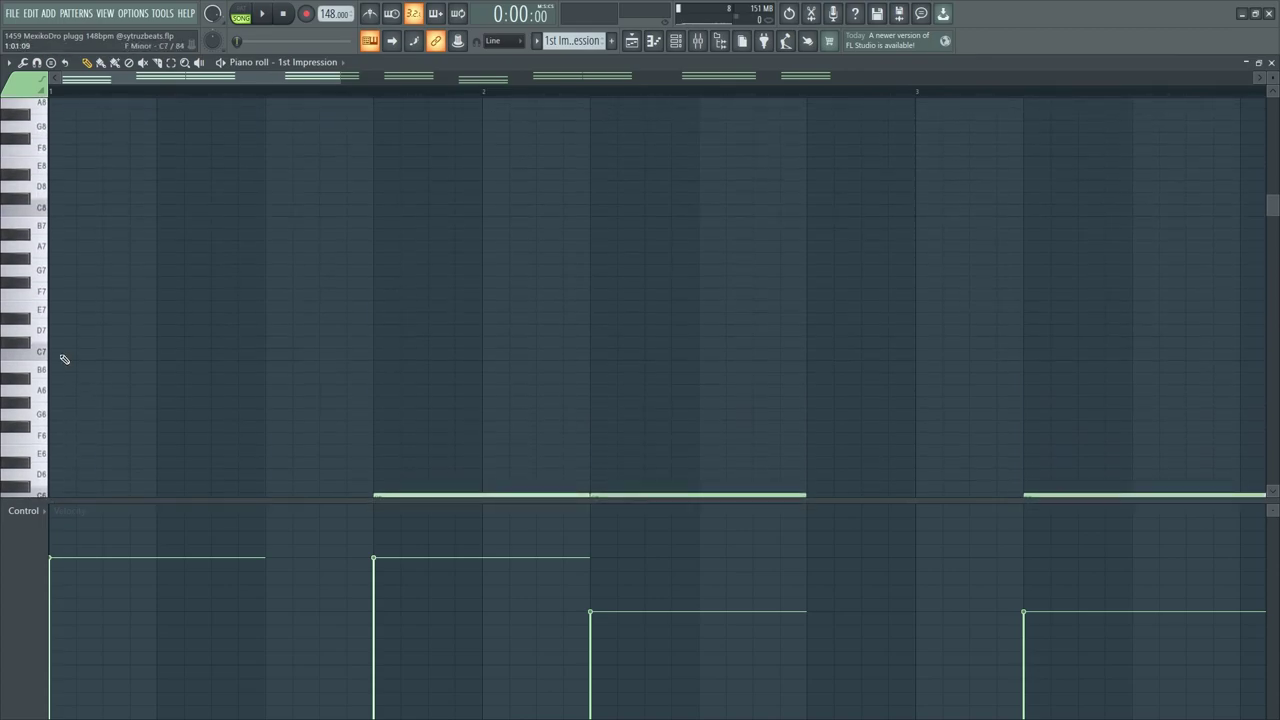
left_click_drag(63, 357, 41, 355)
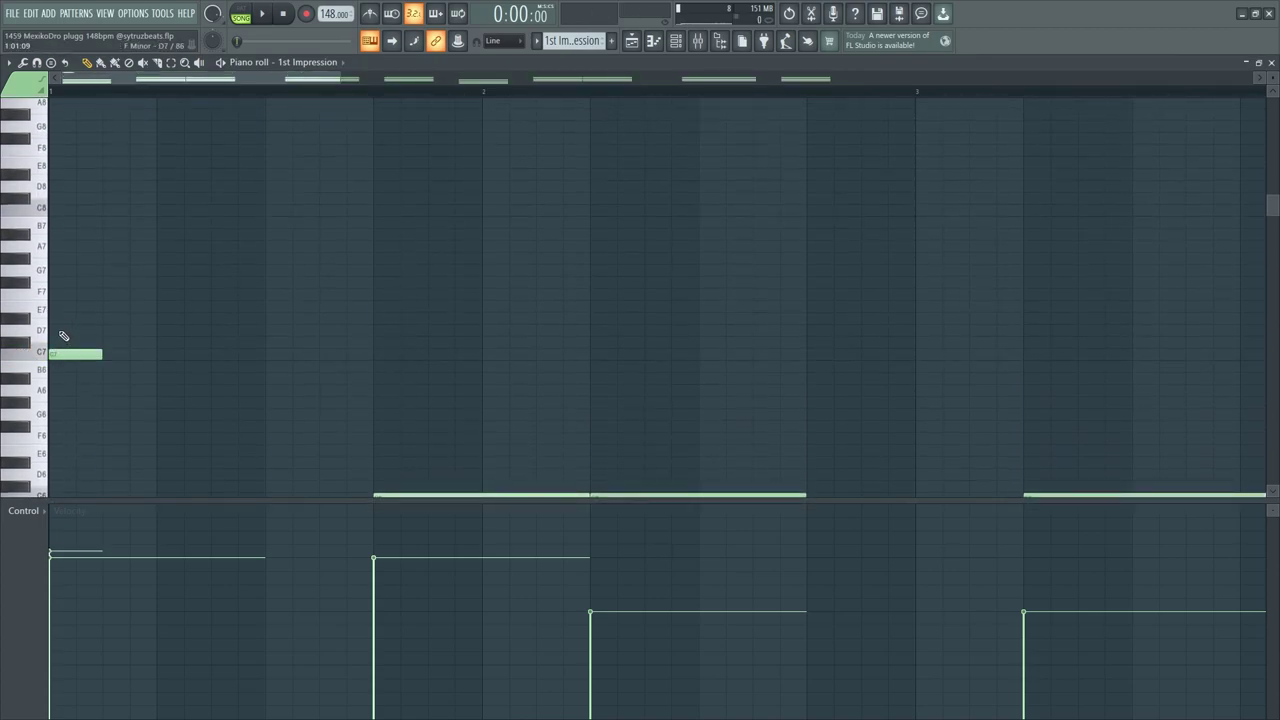
left_click(58, 318)
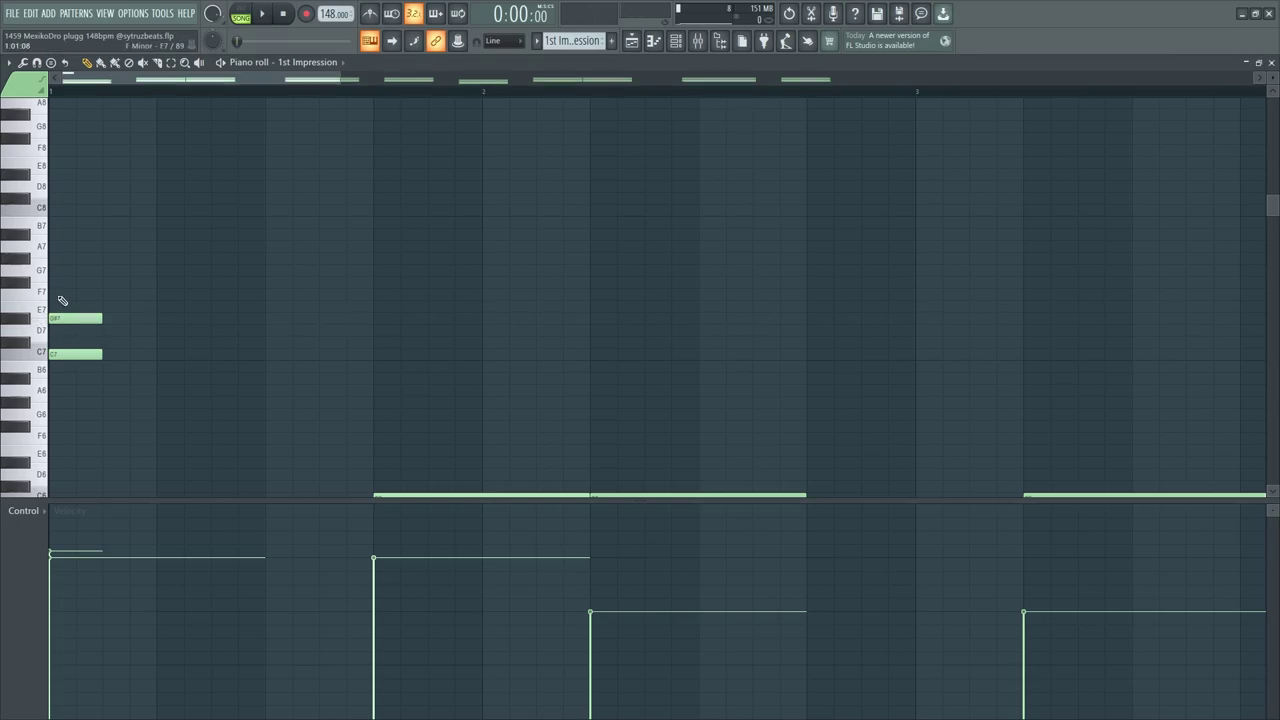
left_click(58, 270)
key("ctrl+a")
left_click_drag(102, 318, 393, 318)
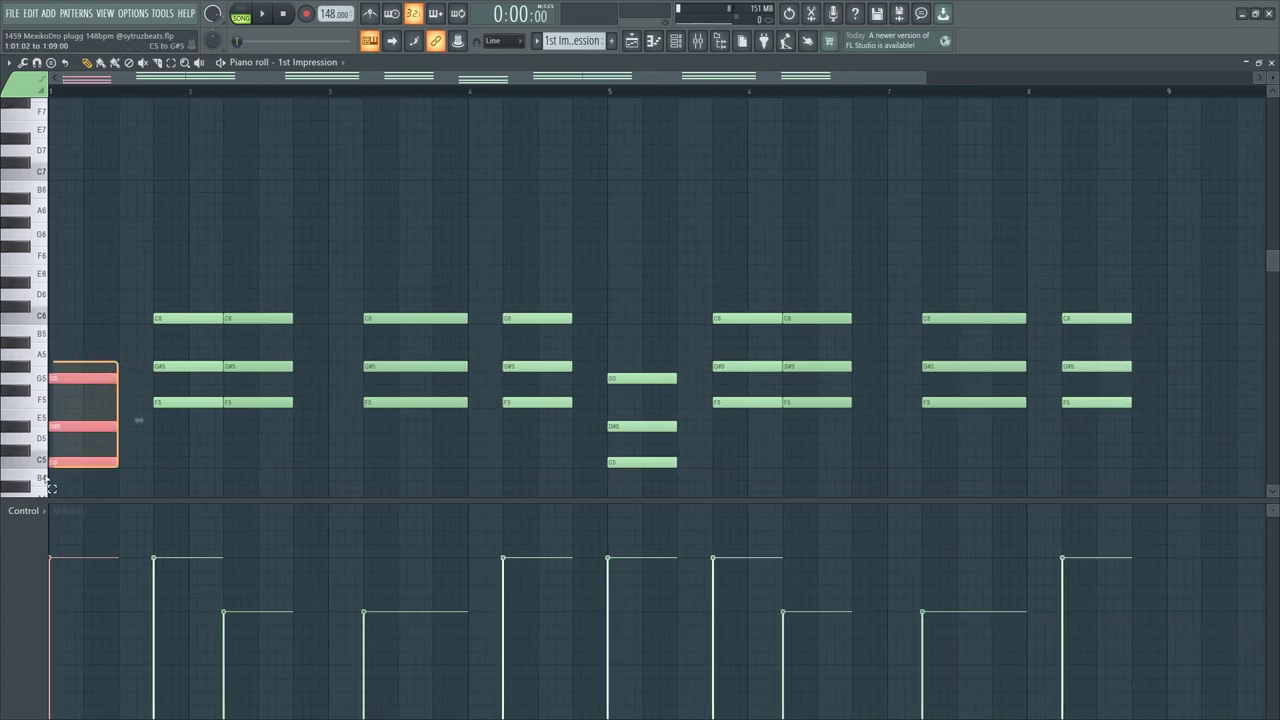
scroll(139, 420, "down", 1)
left_click_drag(58, 342, 161, 342)
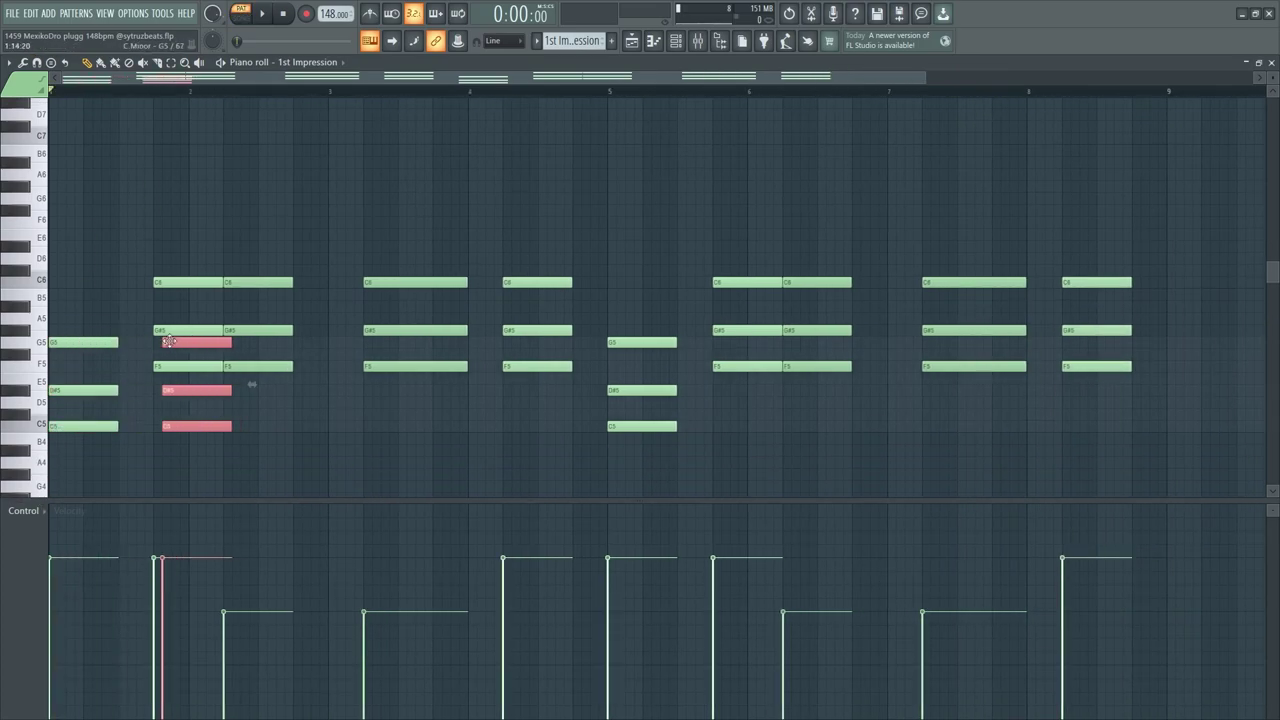
key("shift+Up")
key("shift+Up")
key("shift+Up")
key("shift+Up")
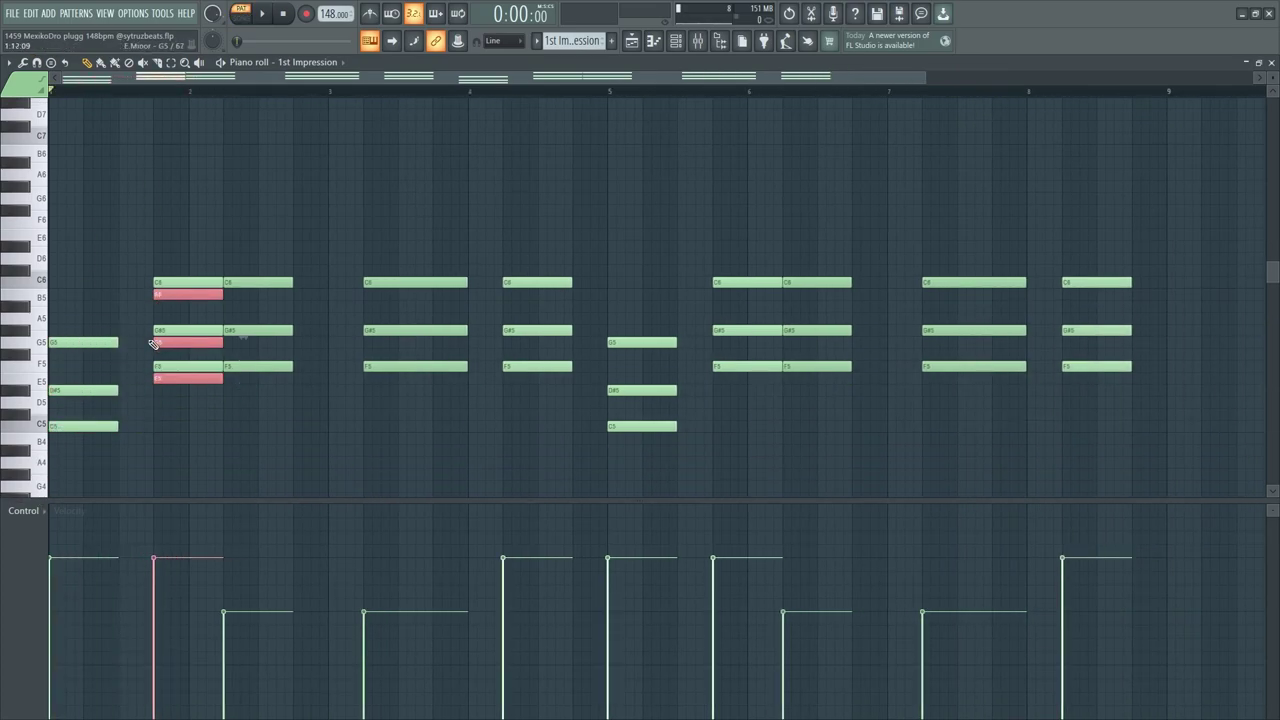
key("shift+Up")
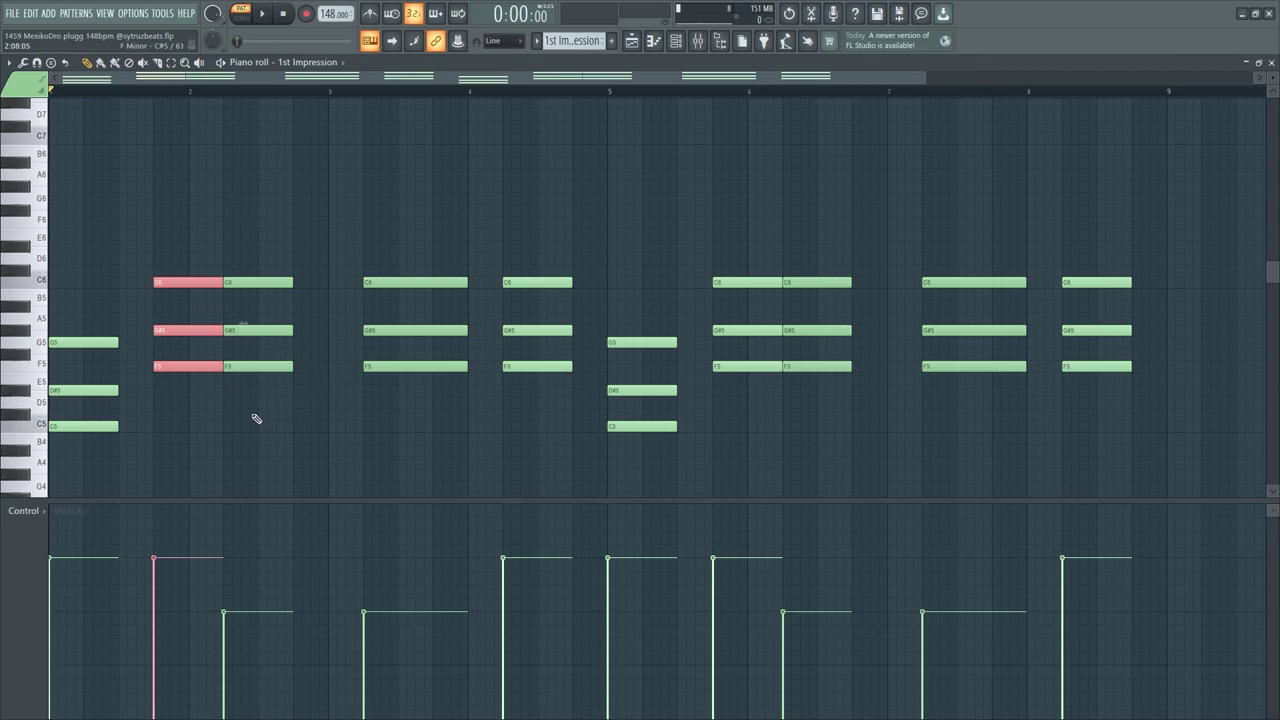
left_click(324, 442)
scroll(300, 405, "down", 2, "ctrl")
scroll(442, 381, "up", 2, "ctrl")
key("ctrl+v")
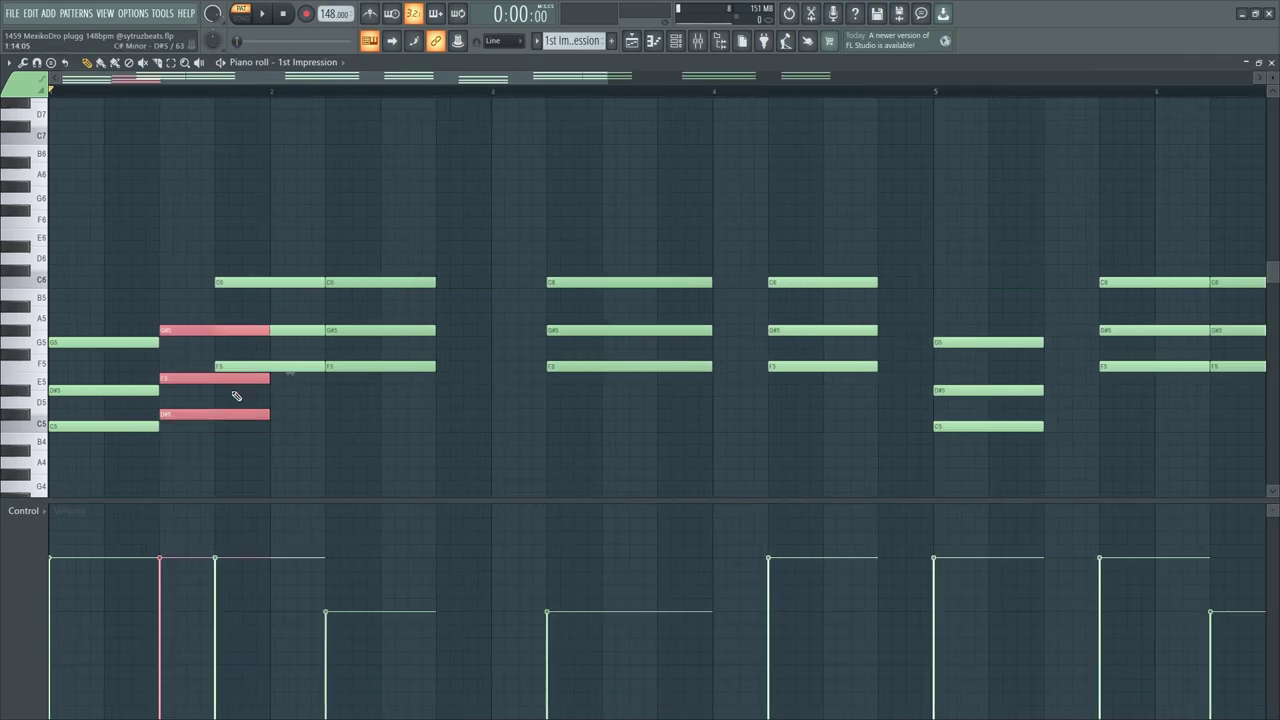
key("Up")
key("Up")
key("Up")
key("Up")
key("Up")
key("Up")
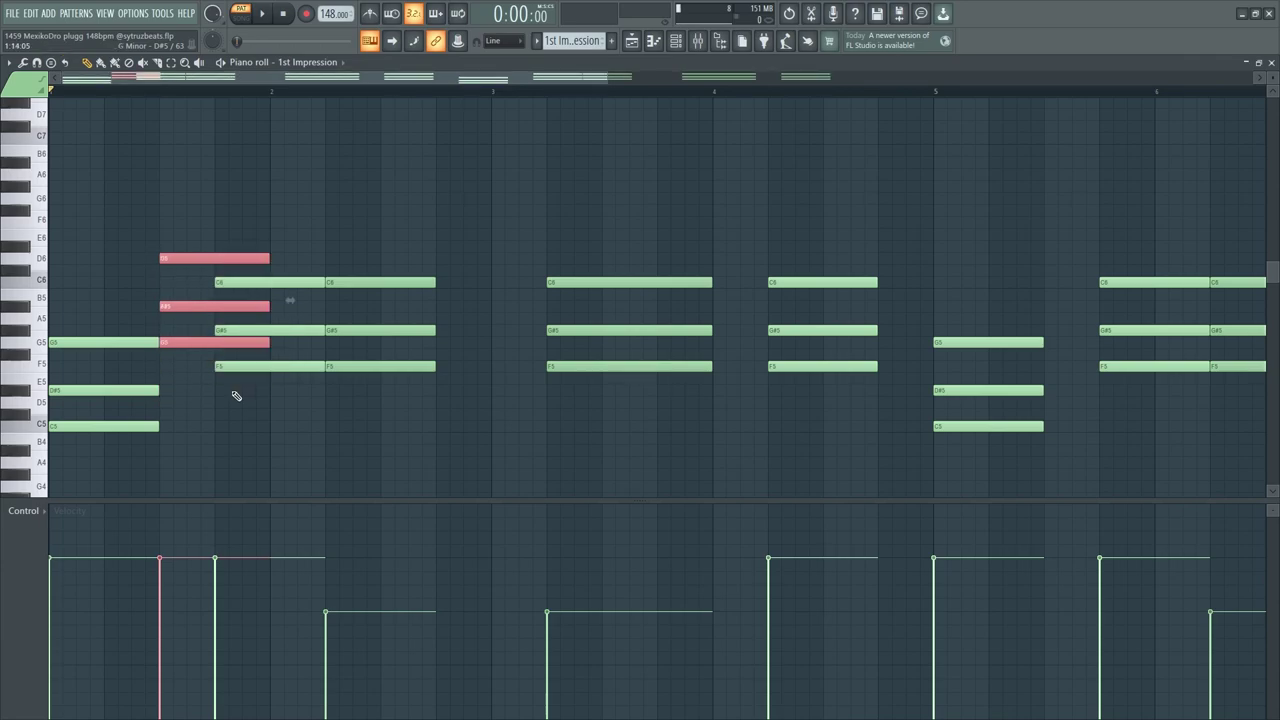
Delete the added G5/A#5/D6 chord and play back the chord pattern
key("Delete")
scroll(507, 405, "down", 2, "ctrl")
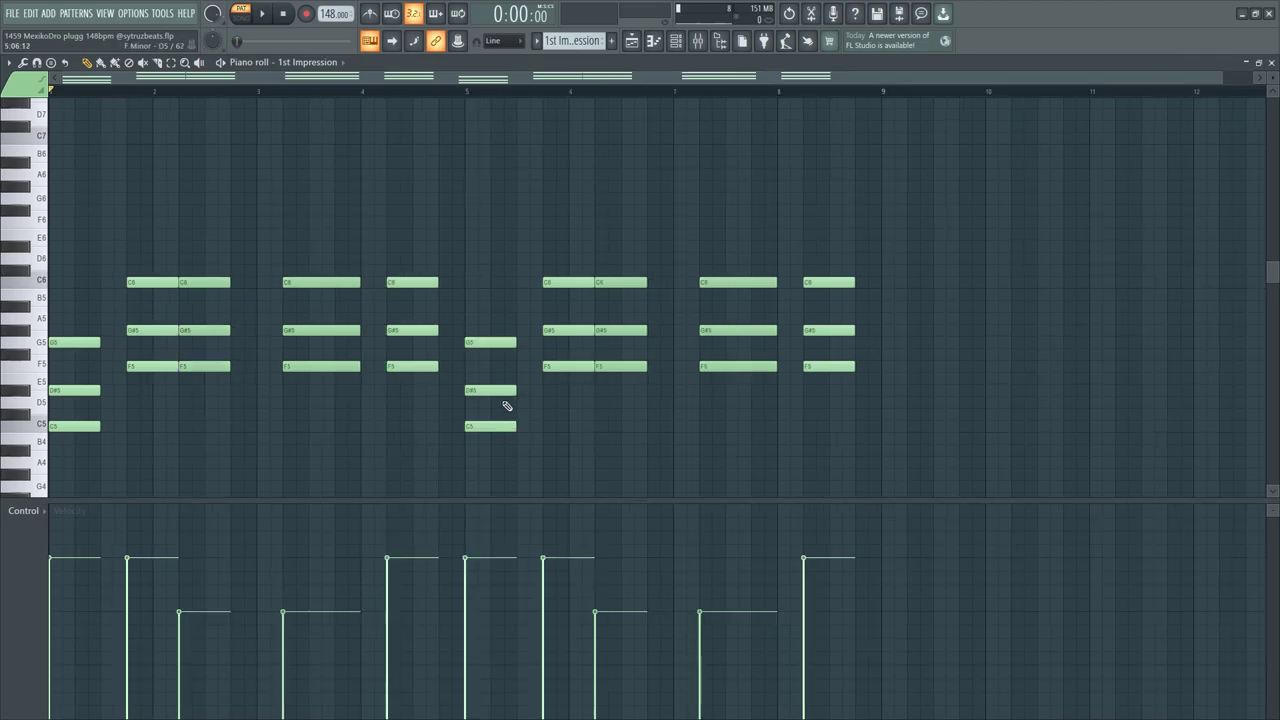
key("space")
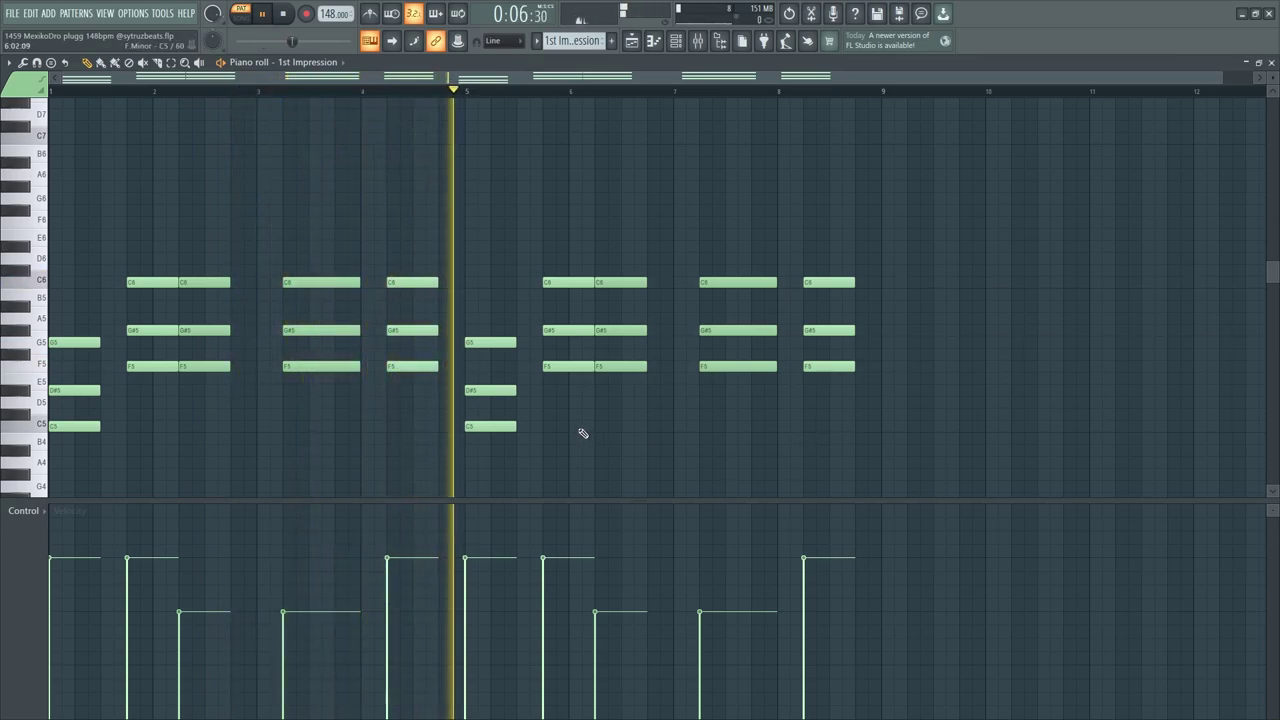
key("space")
scroll(15, 363, "up", 3)
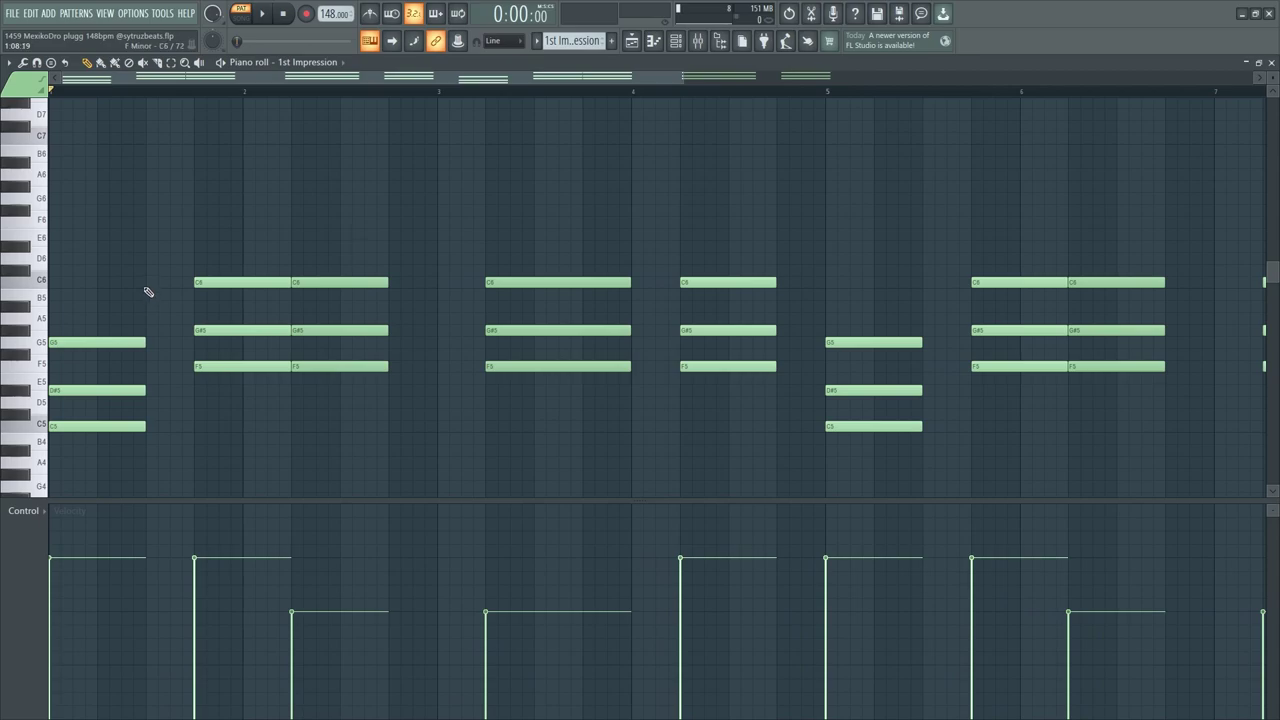
Lengthen the opening chord, audition it, then shorten it back to half a bar
mouse_move(148, 279)
left_mouse_down()
mouse_move(178, 402)
mouse_move(130, 371)
mouse_move(158, 343)
left_mouse_up()
scroll(144, 366, "down", 2)
left_click_drag(232, 268, 300, 400)
key("space")
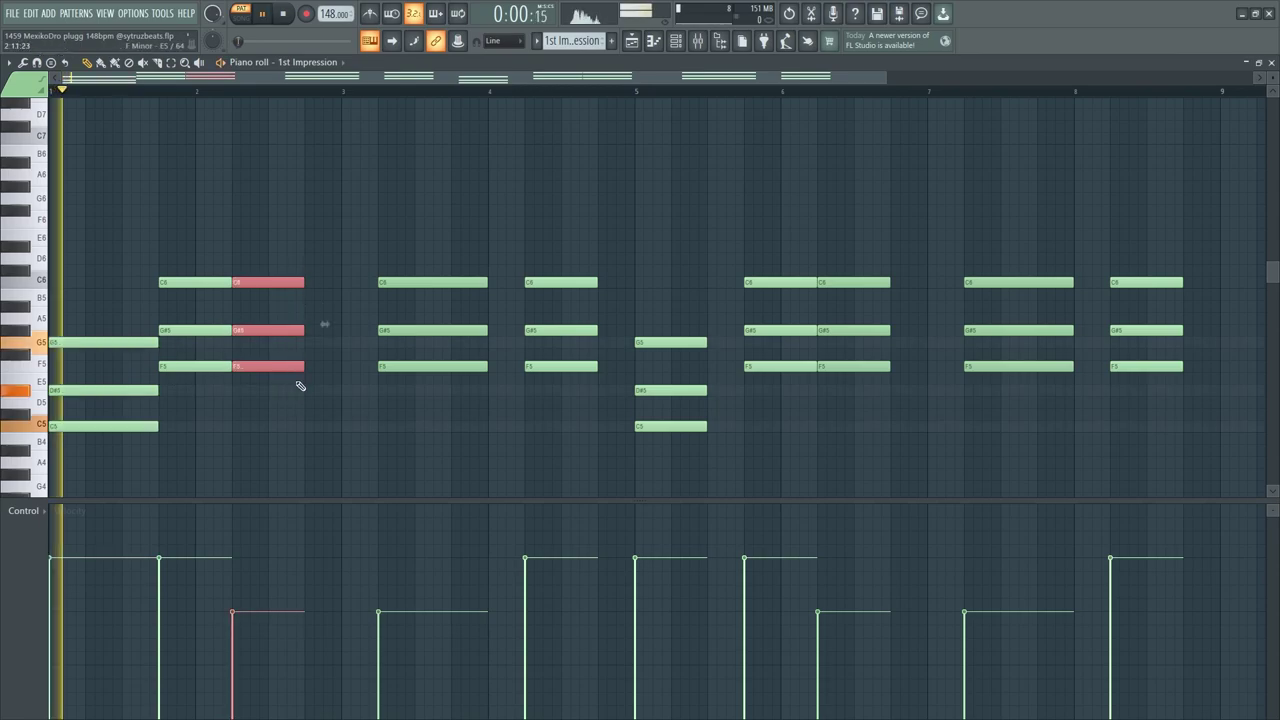
key("space")
left_click_drag(170, 440, 52, 336)
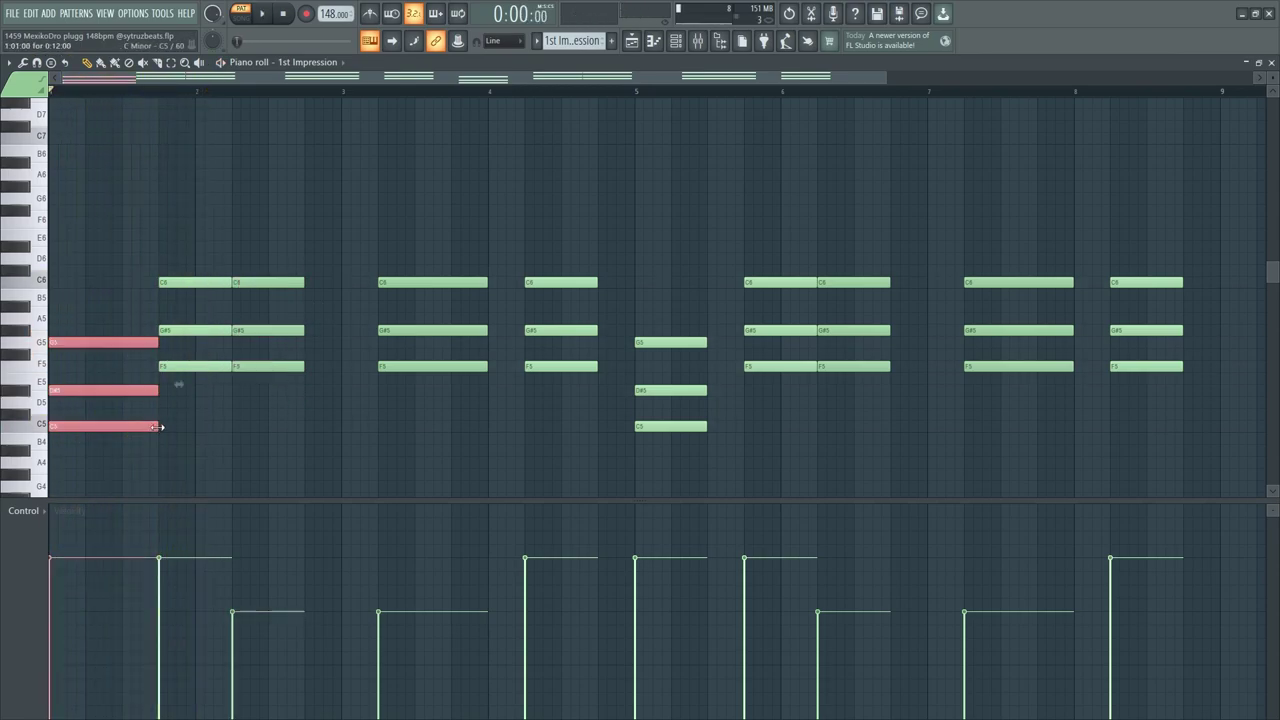
left_click_drag(158, 390, 128, 442)
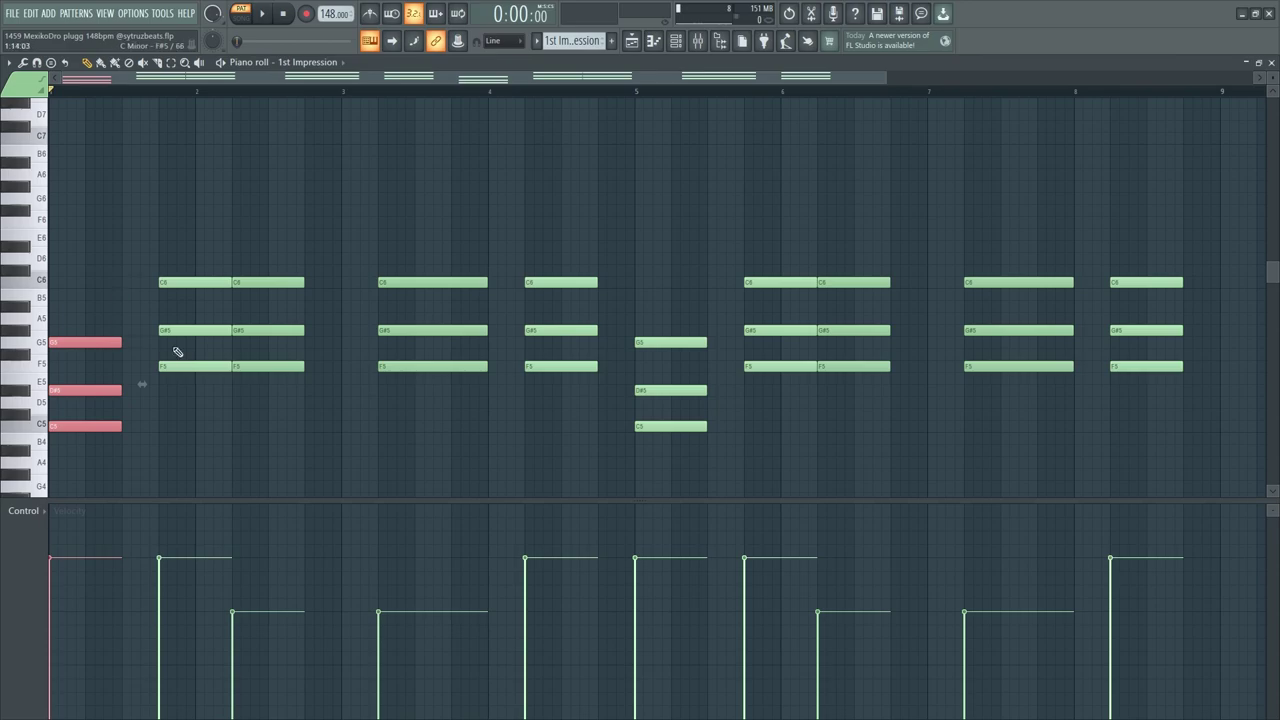
left_click_drag(120, 268, 146, 377)
Select the three notes at bar 2, then the following chord instead
scroll(88, 373, "up", 2)
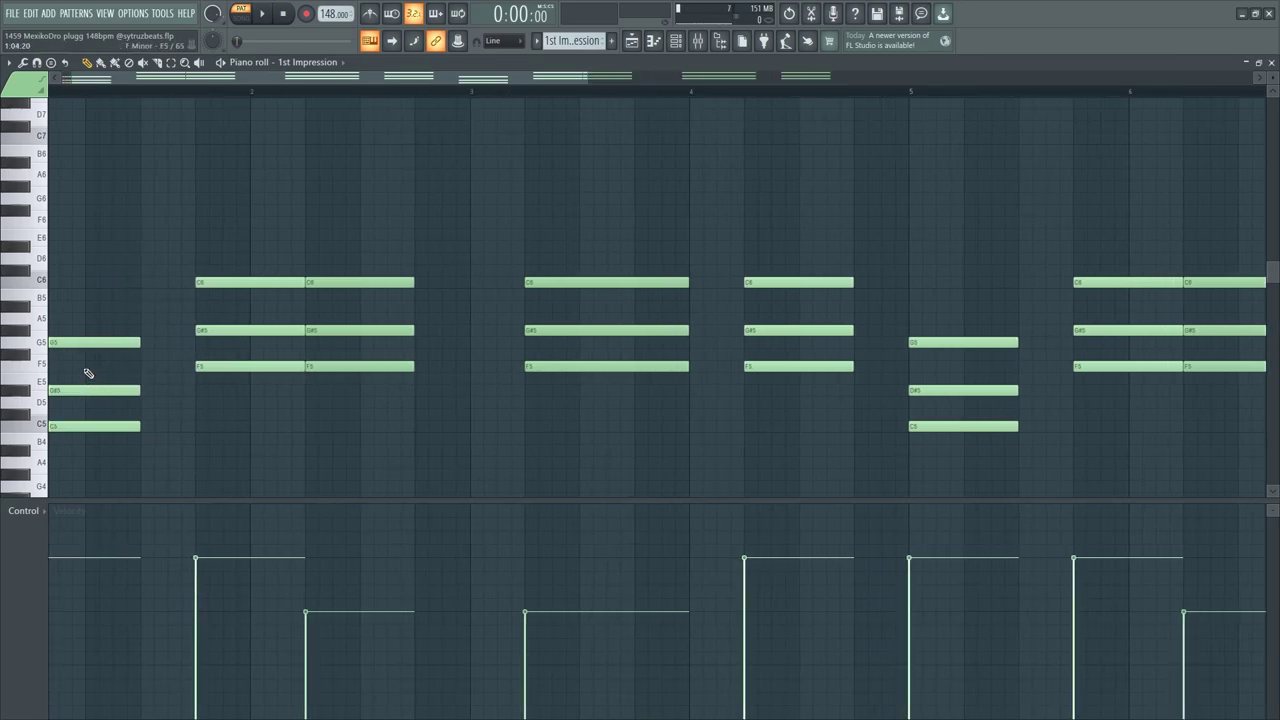
scroll(88, 373, "up", 1)
left_click_drag(222, 91, 290, 91)
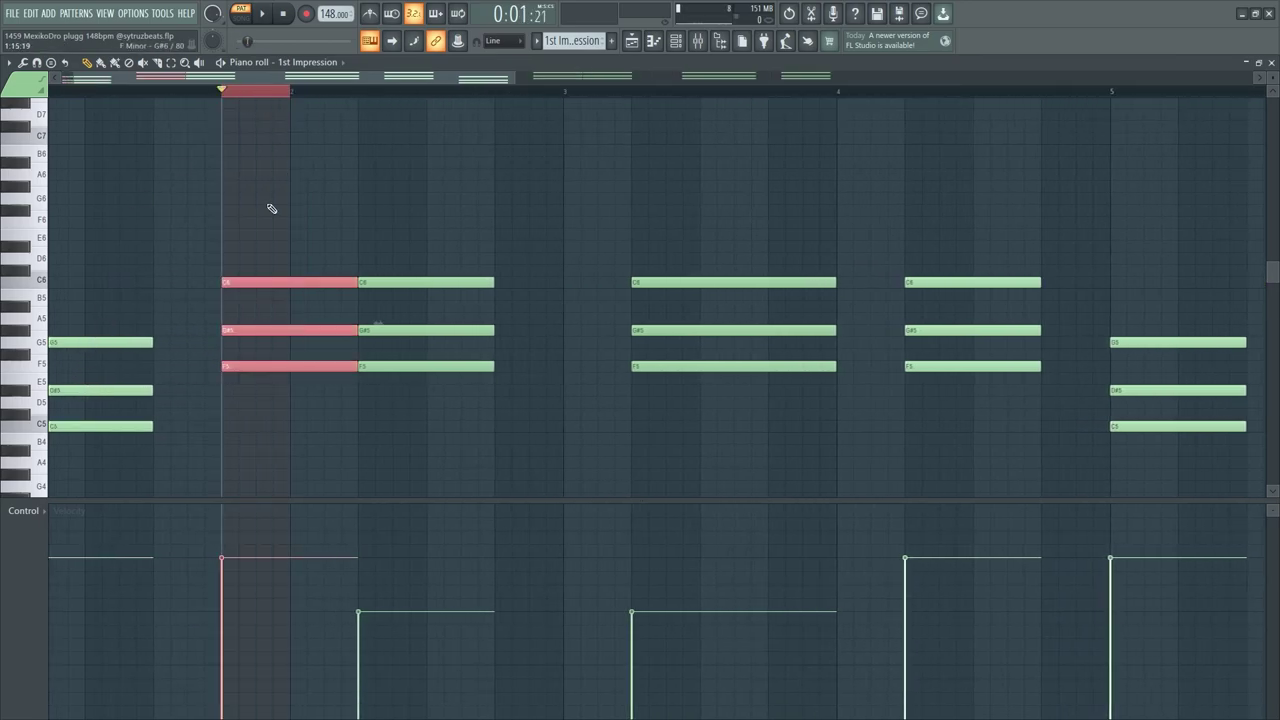
scroll(86, 330, "down", 2)
left_click_drag(237, 252, 286, 414)
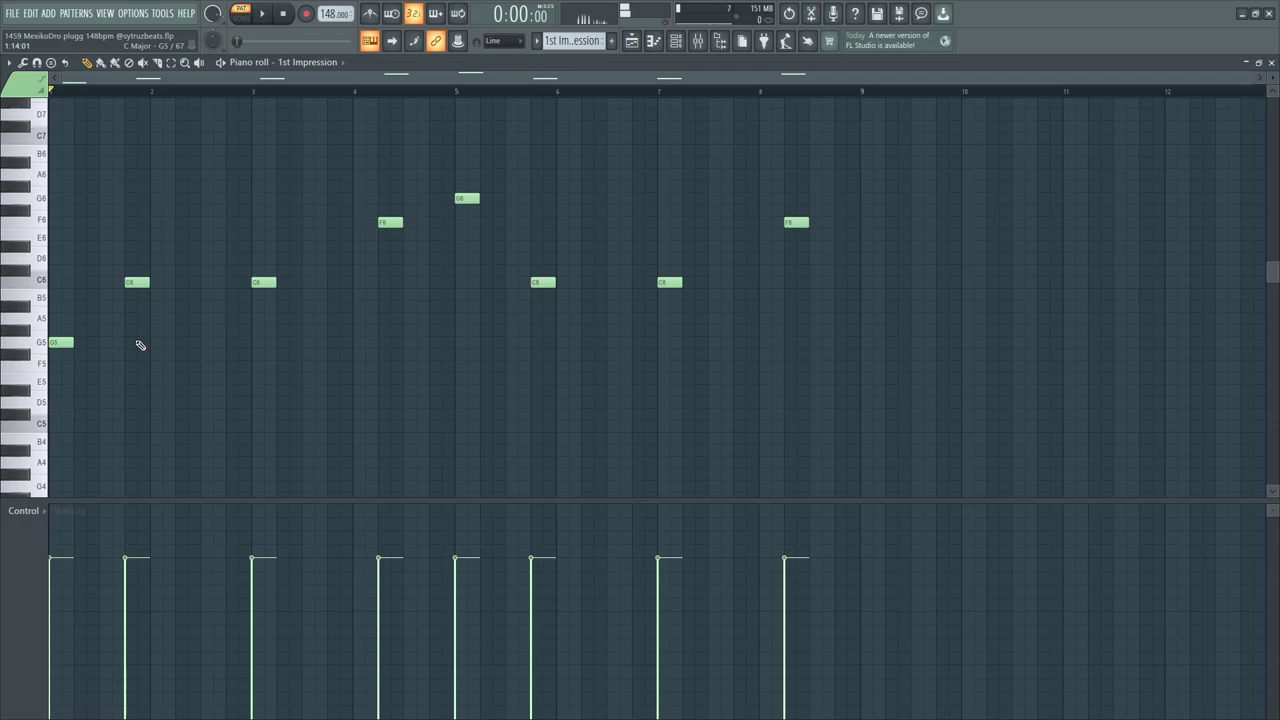
Play through the 1st Impression melody once
scroll(240, 390, "up", 3)
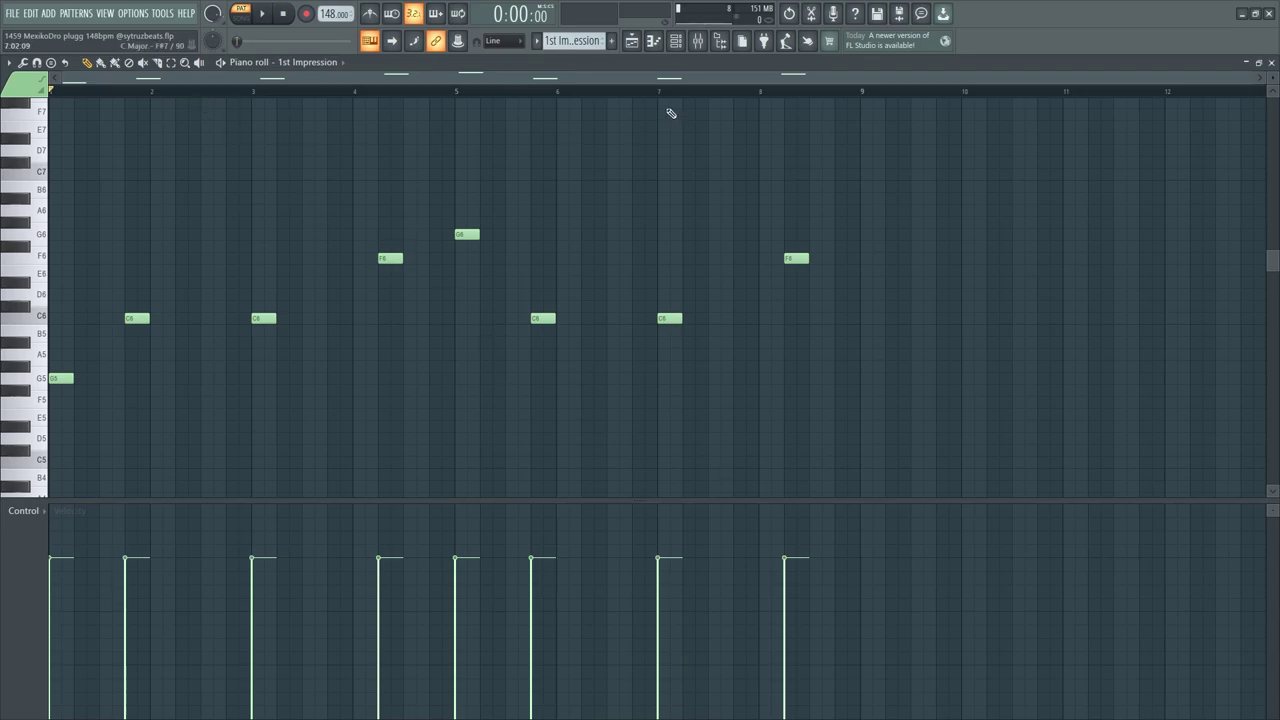
key("space")
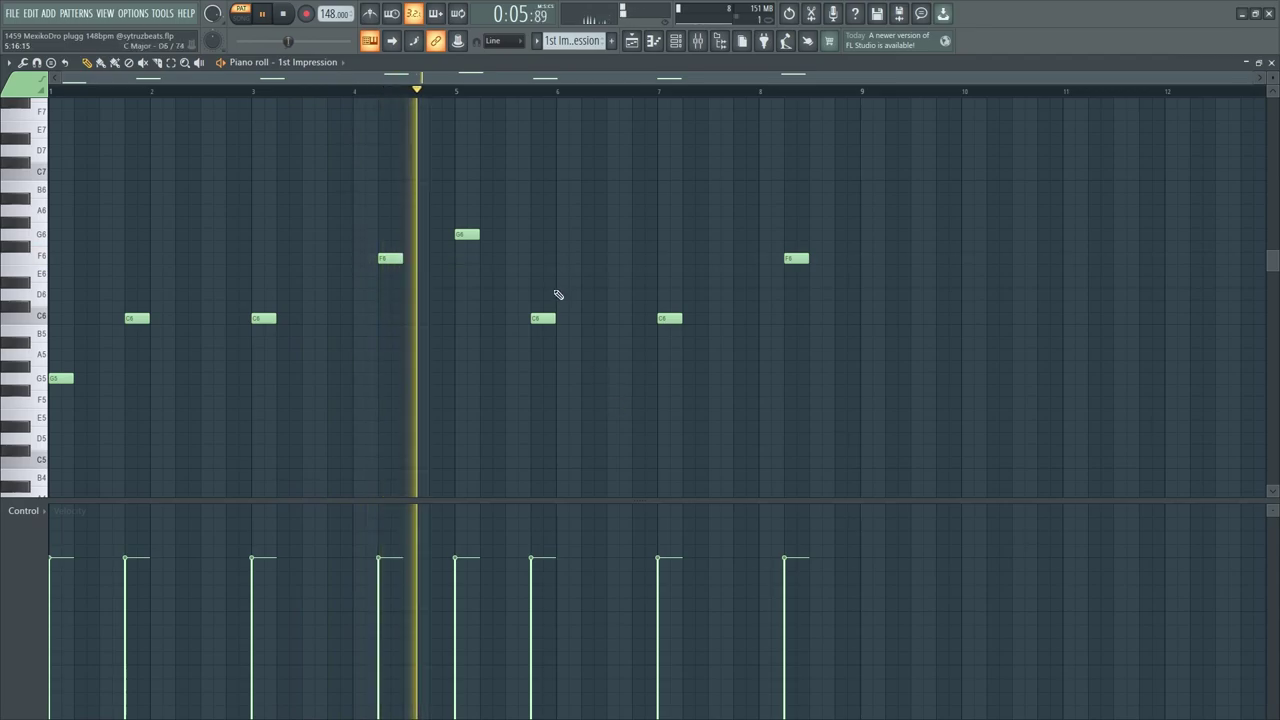
key("space")
Copy bars 1–4 over bars 5–8, raise the bar-5 G5 an octave, and deselect
key("ctrl+alt+z")
key("ctrl+alt+z")
key("ctrl+b")
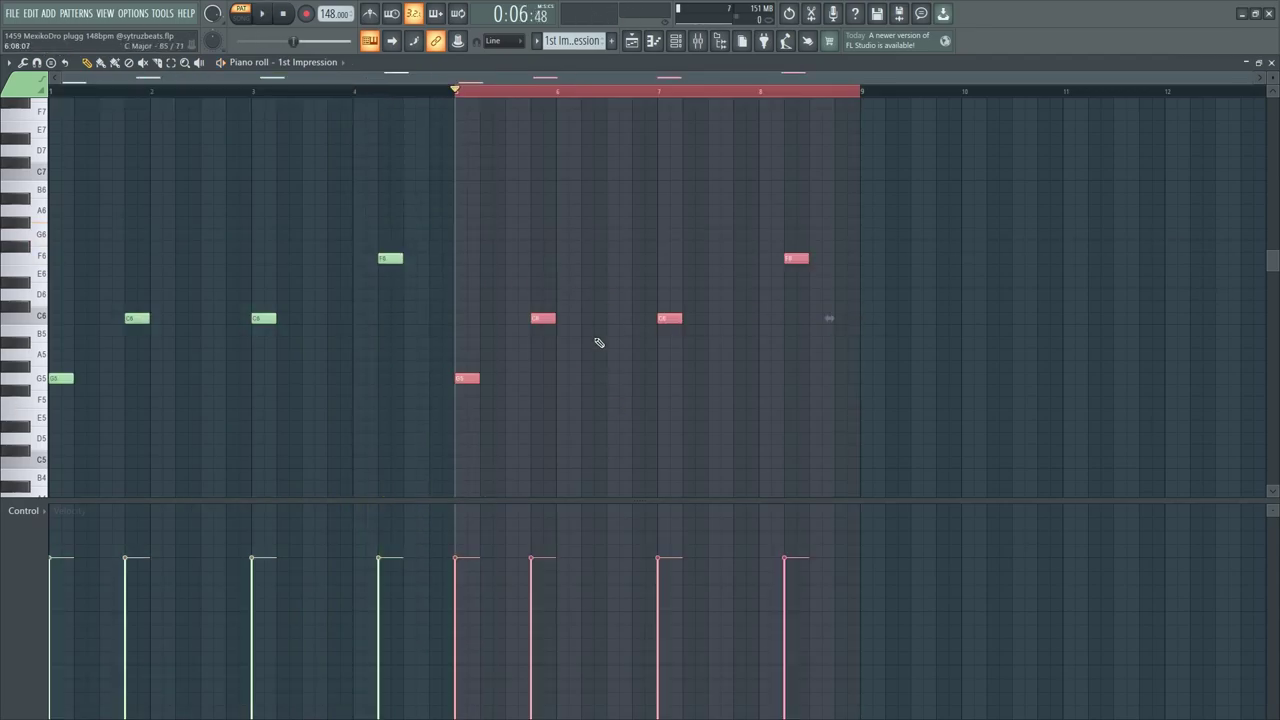
key("ctrl+z")
key("ctrl+d")
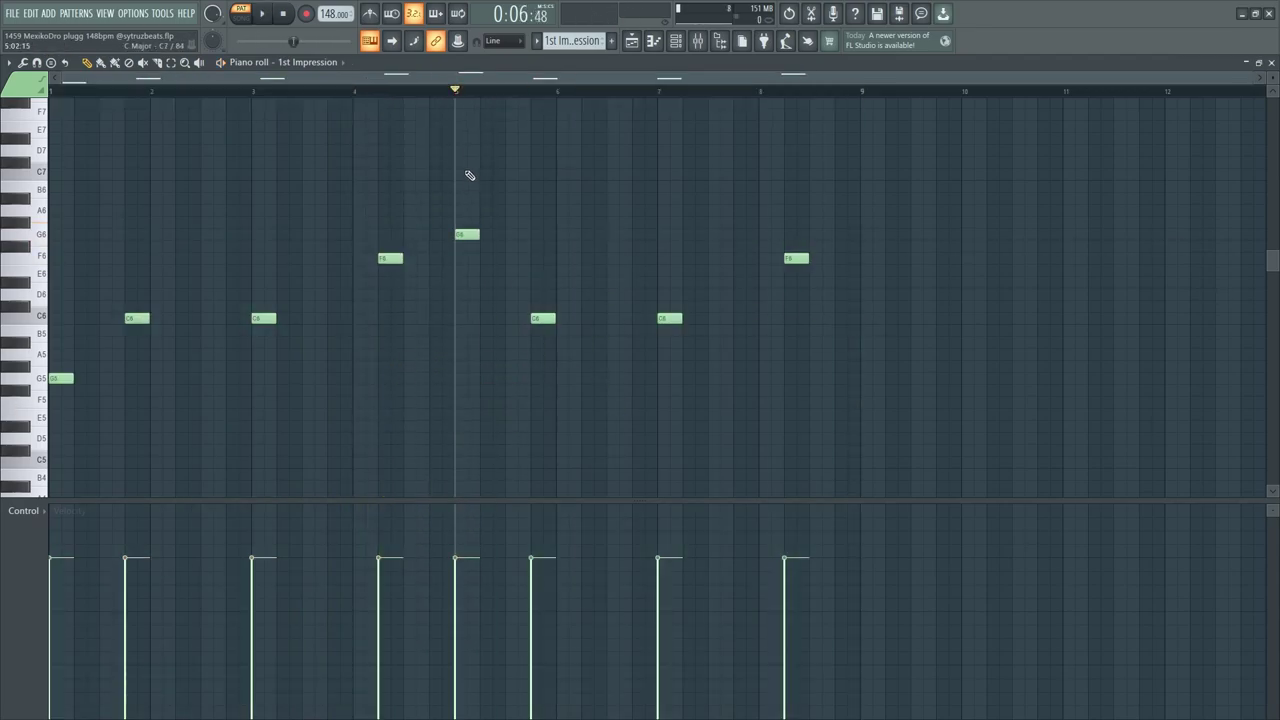
Move the playback position back to bar 4 and select the F6 and G6 notes
left_click_drag(460, 97, 352, 109)
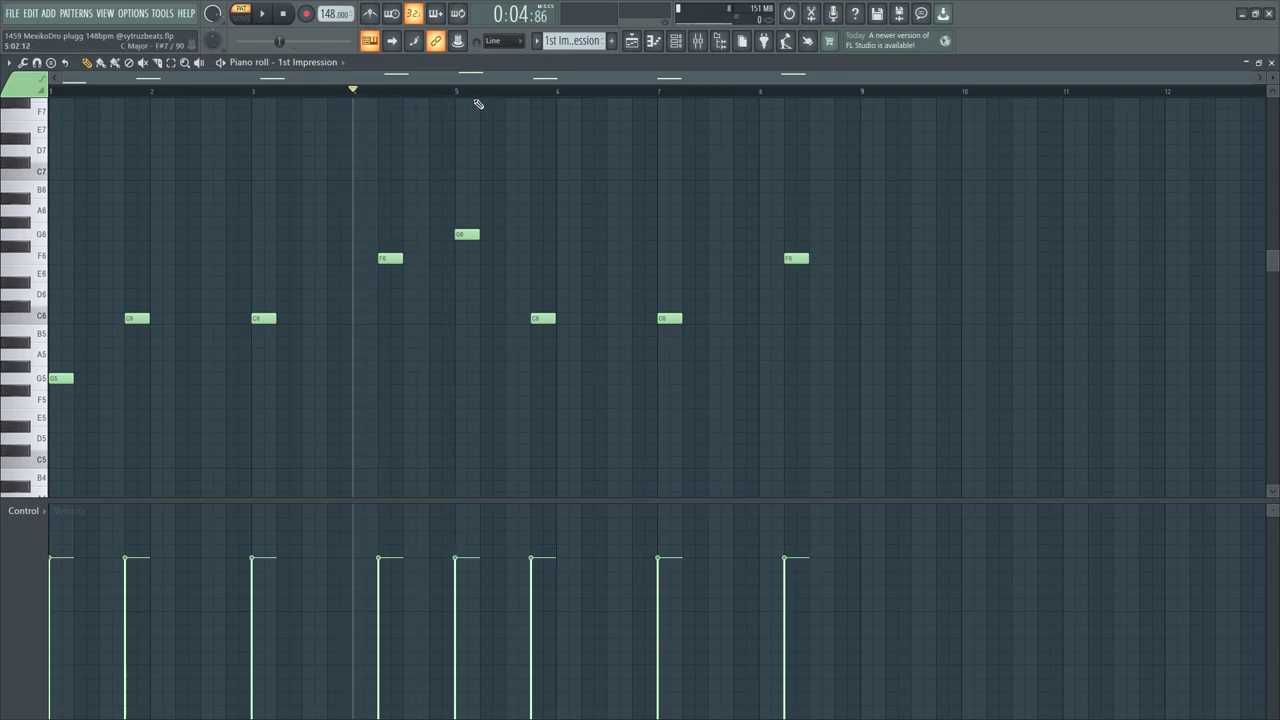
left_click(390, 258)
left_click(466, 234)
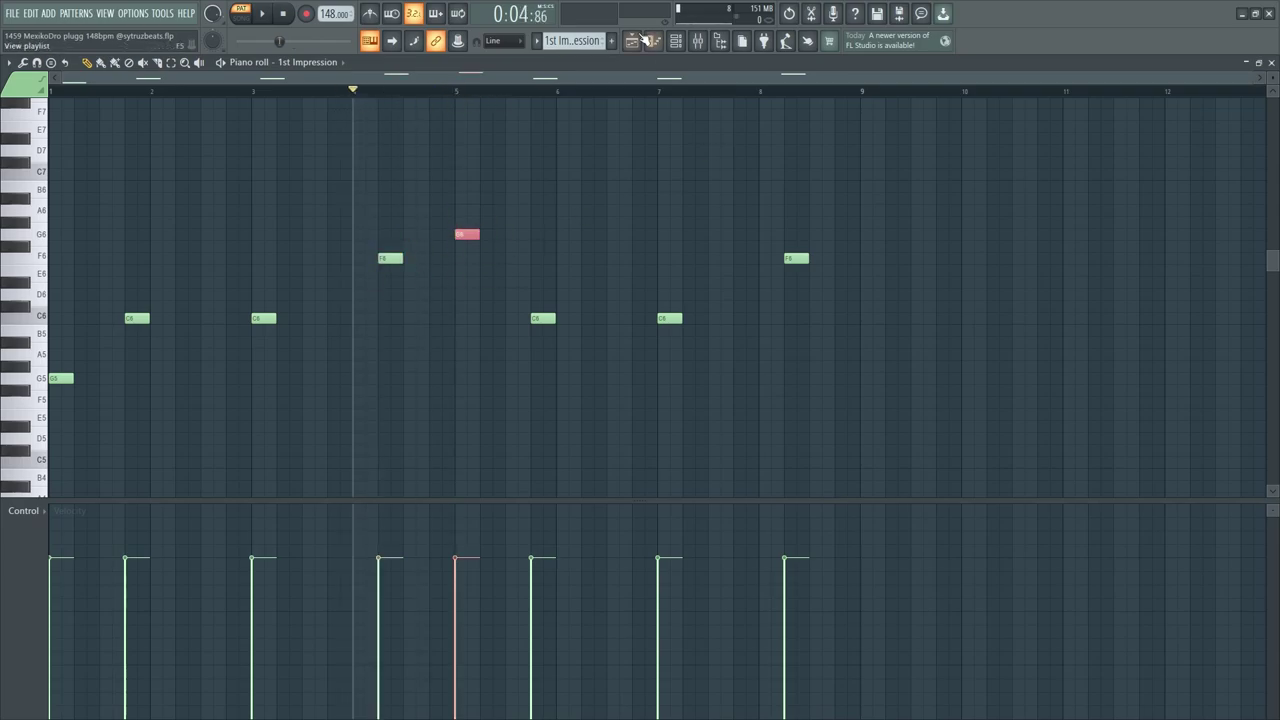
key("F5")
double_click(212, 190)
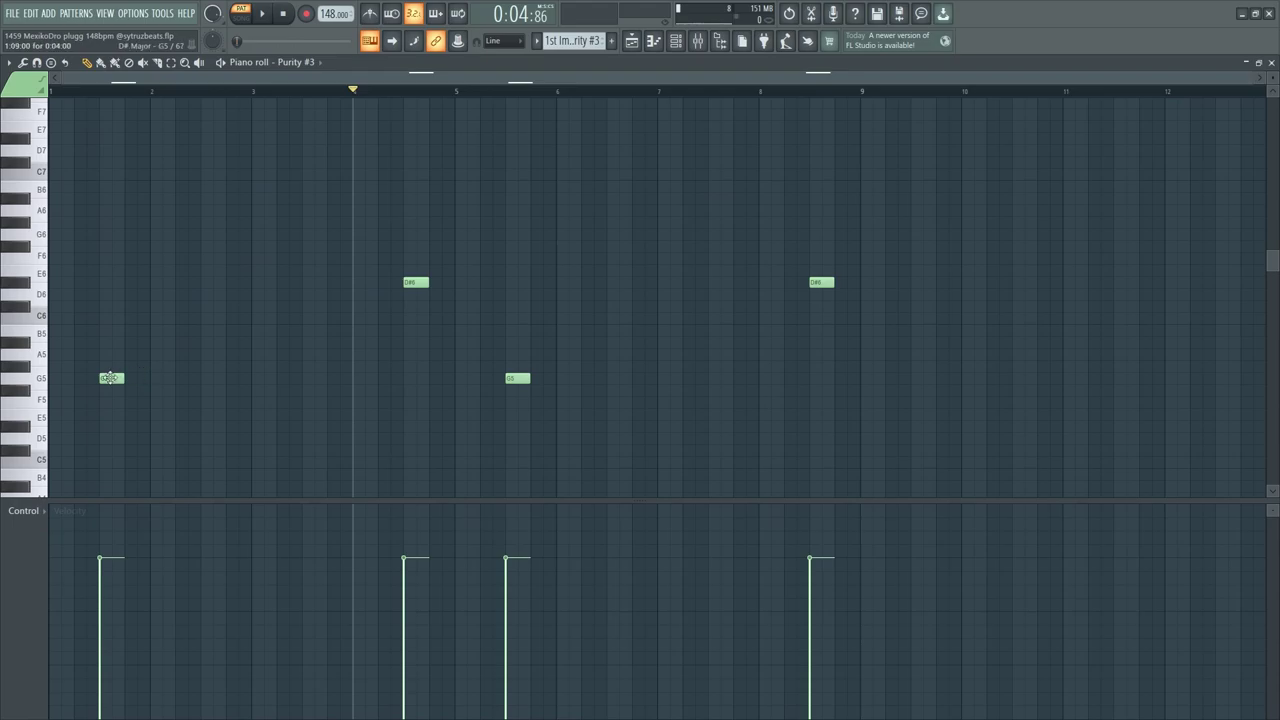
scroll(110, 377, "down", 2)
left_click(110, 342)
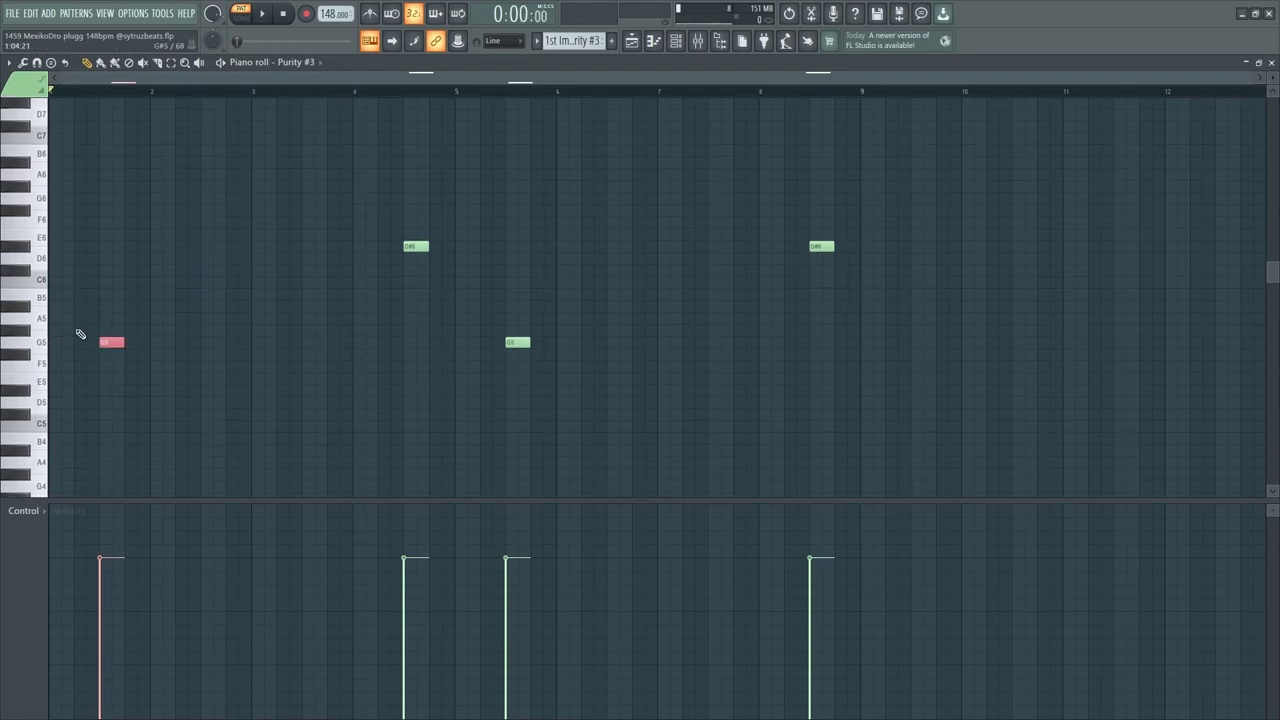
left_click(258, 446)
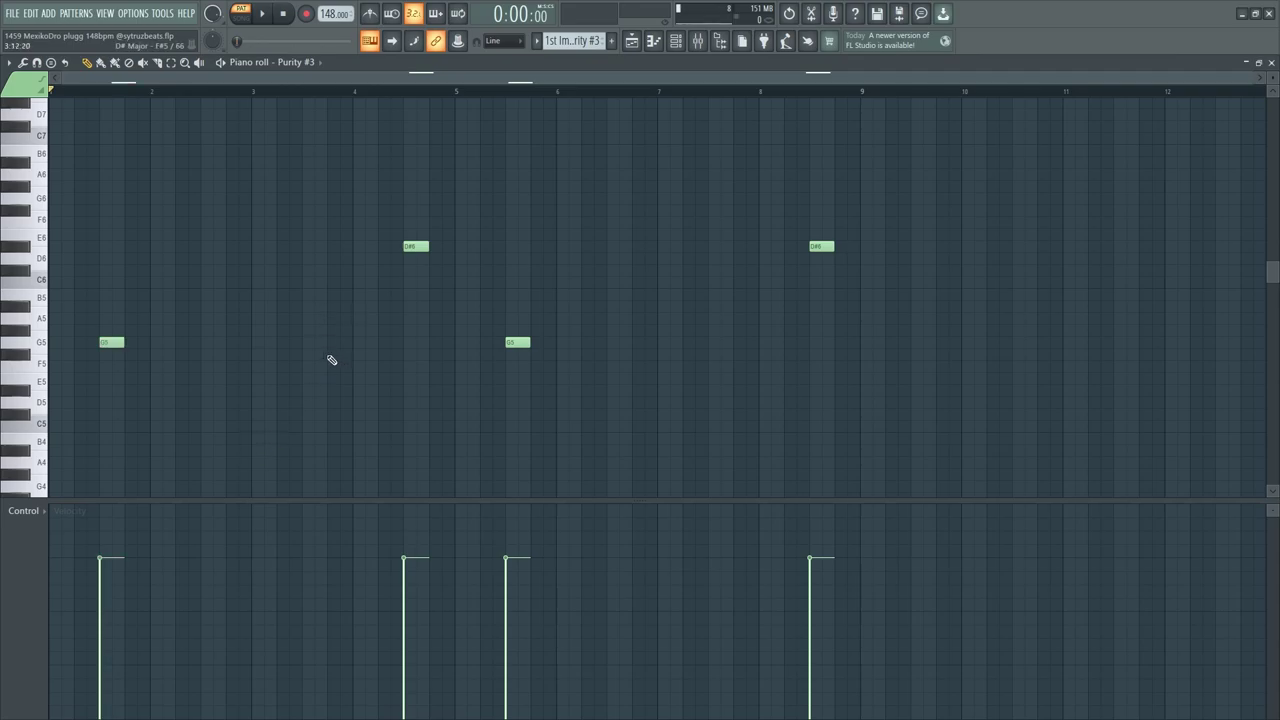
scroll(332, 360, "up", 2)
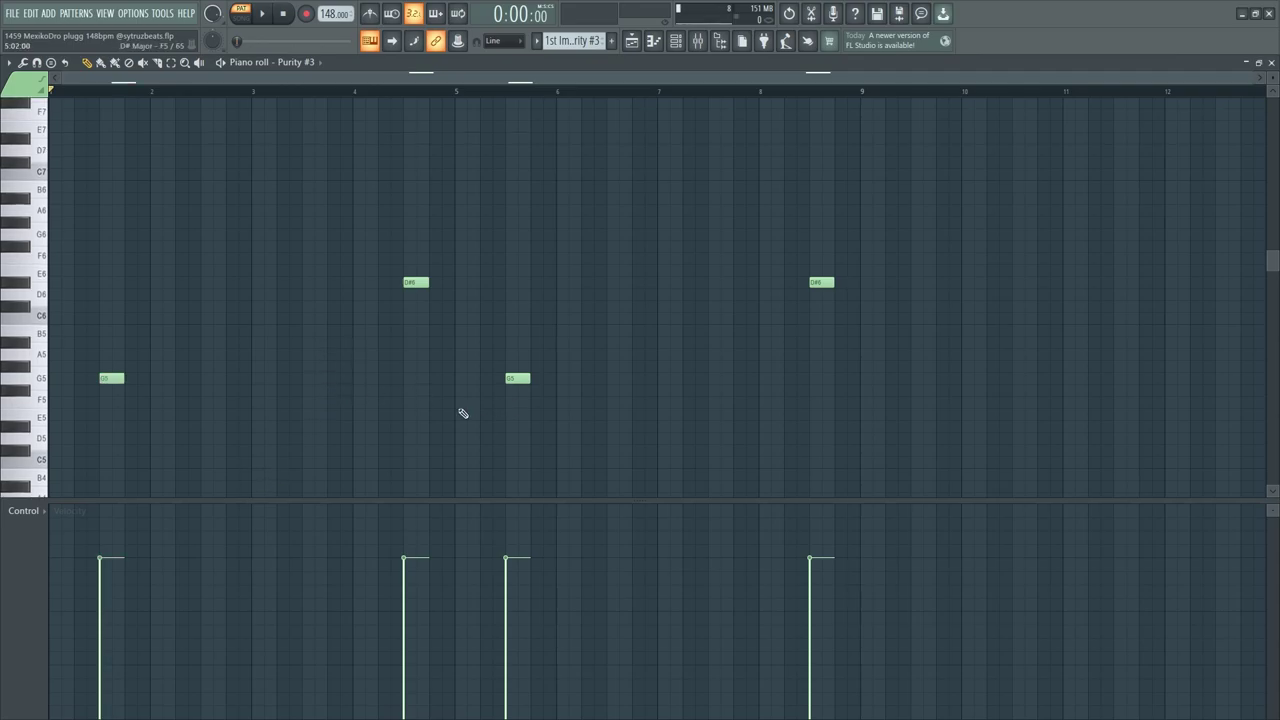
key("space")
left_click(358, 91)
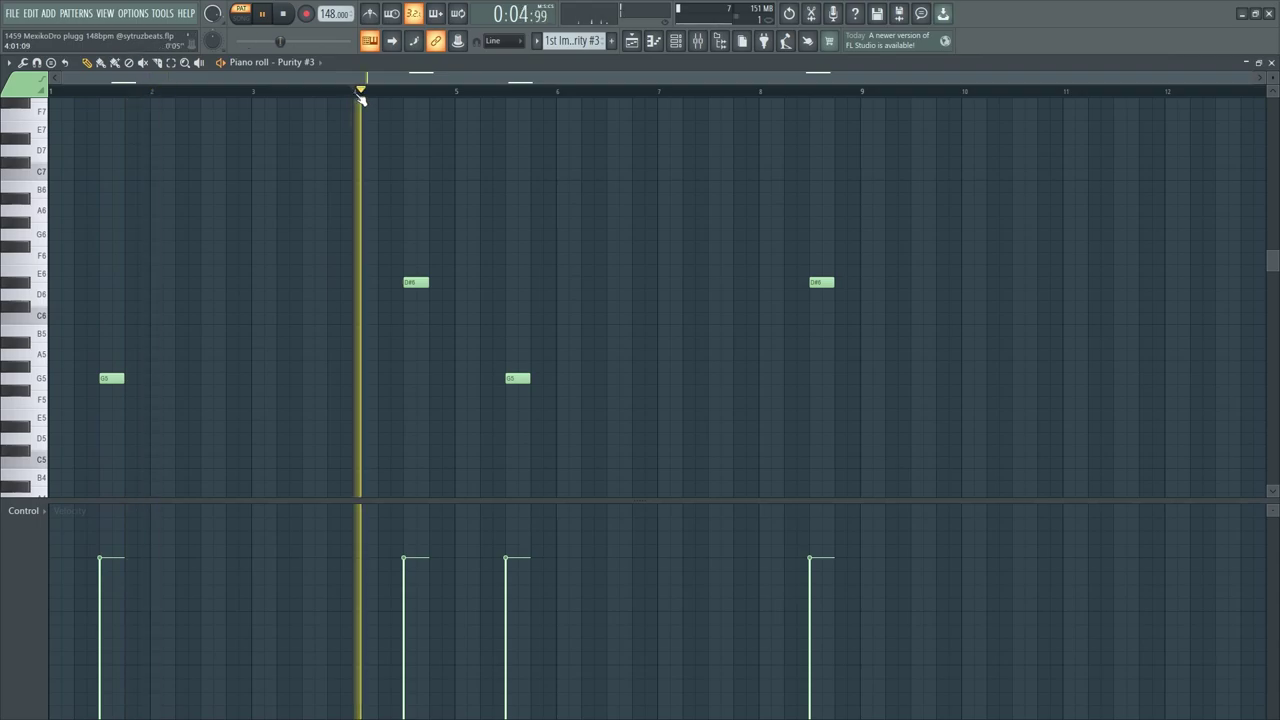
key("space")
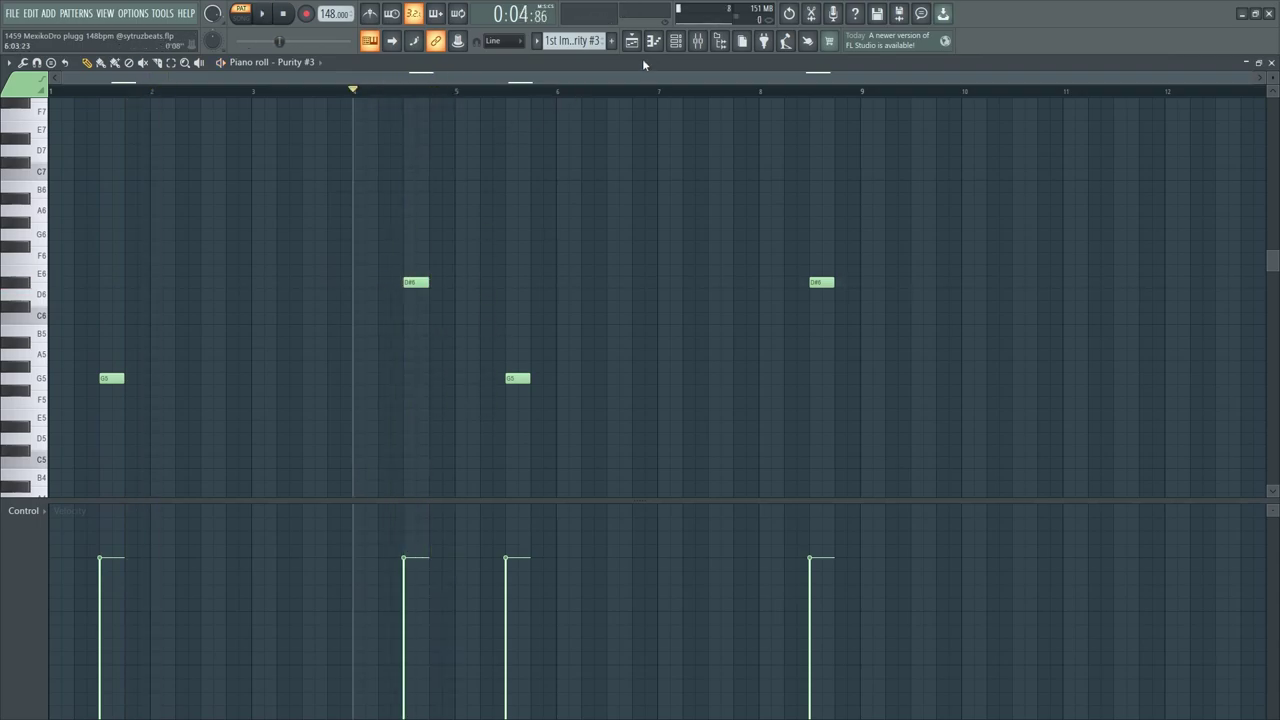
Switch to the Purity #4 pattern and select its G5 notes, then all its notes
key("KP_Add")
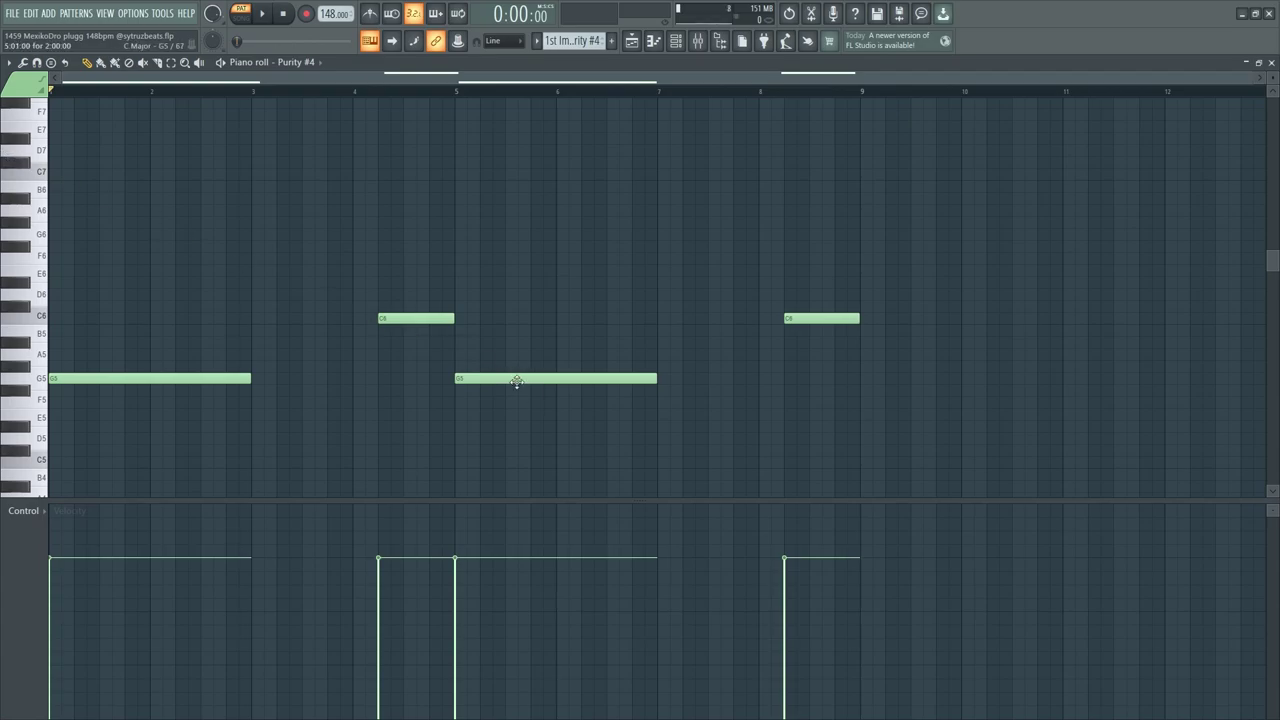
left_click_drag(730, 386, 171, 389)
left_click(814, 303)
left_click_drag(845, 302, 279, 384)
Open the 1st Impression pattern from the playlist and deselect its first chord
left_click(631, 40)
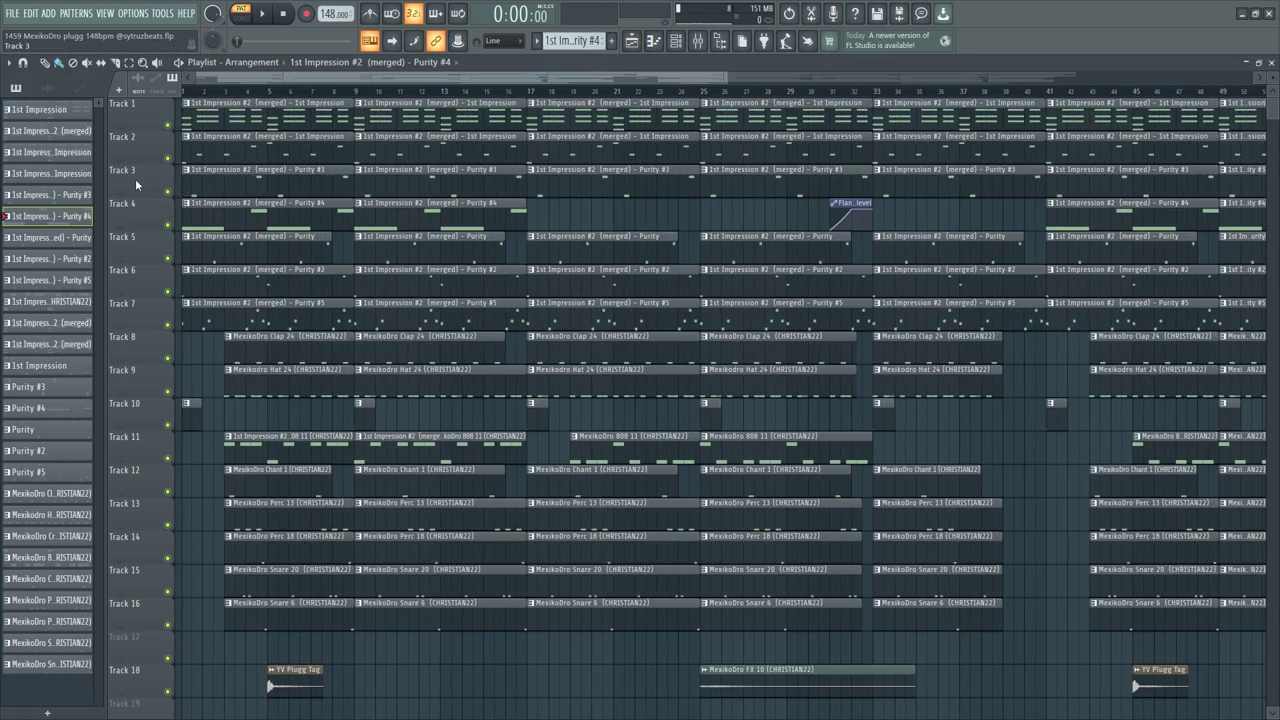
scroll(135, 178, "up", 3)
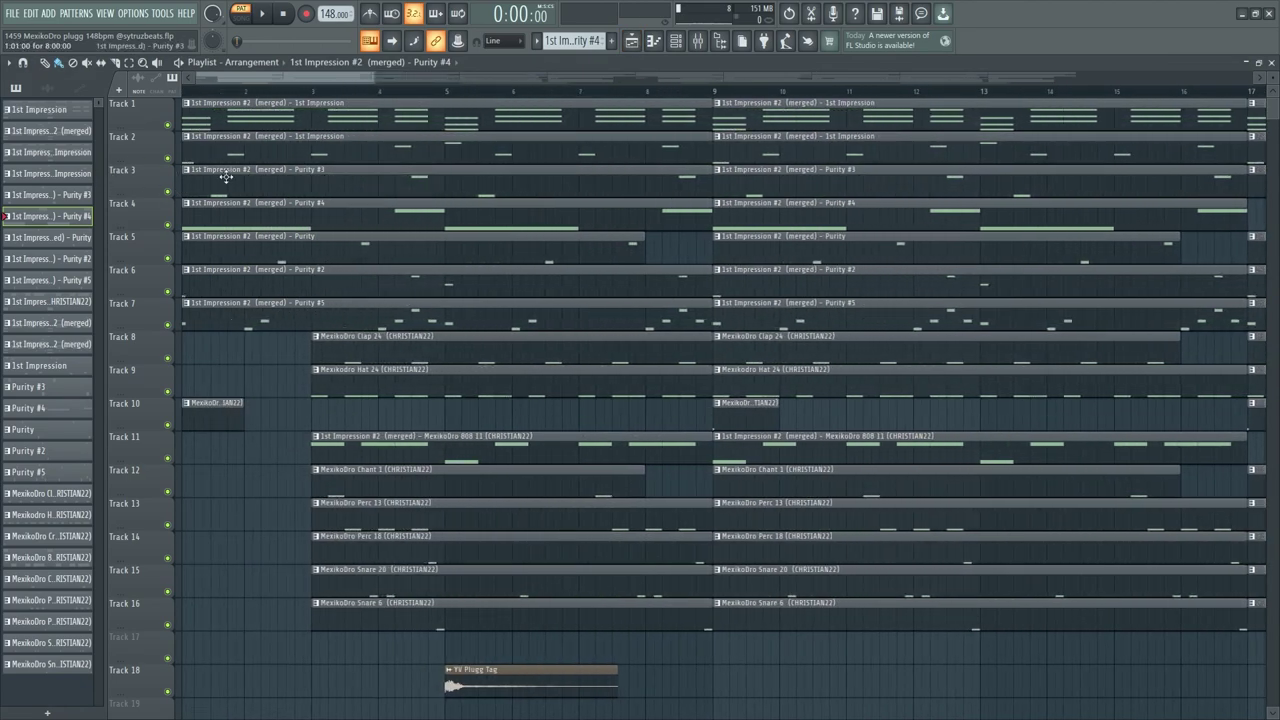
double_click(244, 114)
scroll(52, 477, "down", 2)
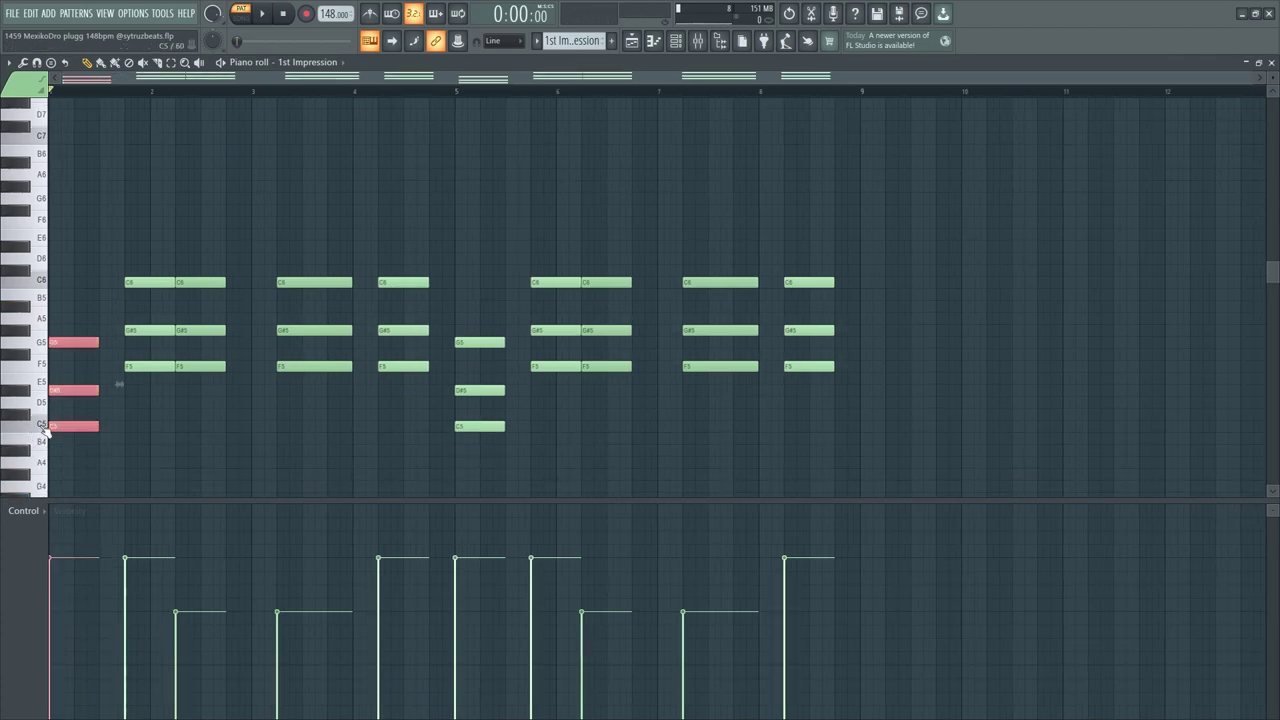
key("ctrl+d")
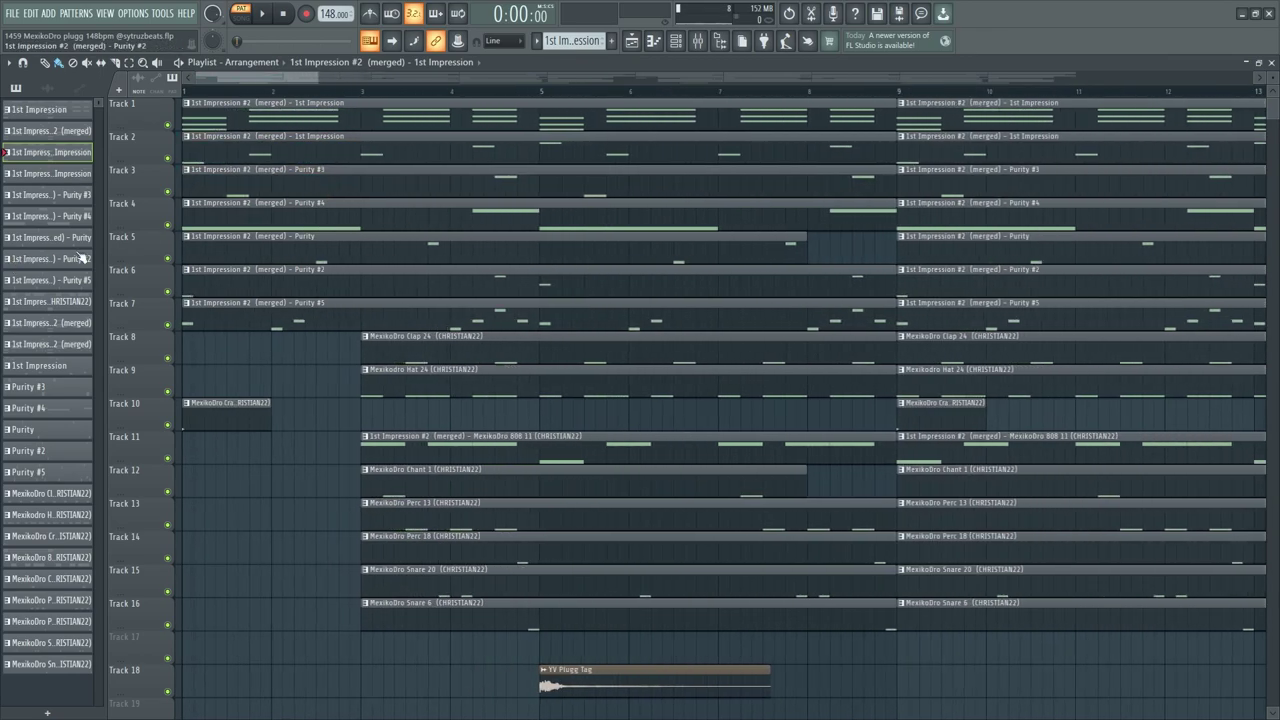
Open the Purity #4 pattern from the playlist and play it through
double_click(286, 209)
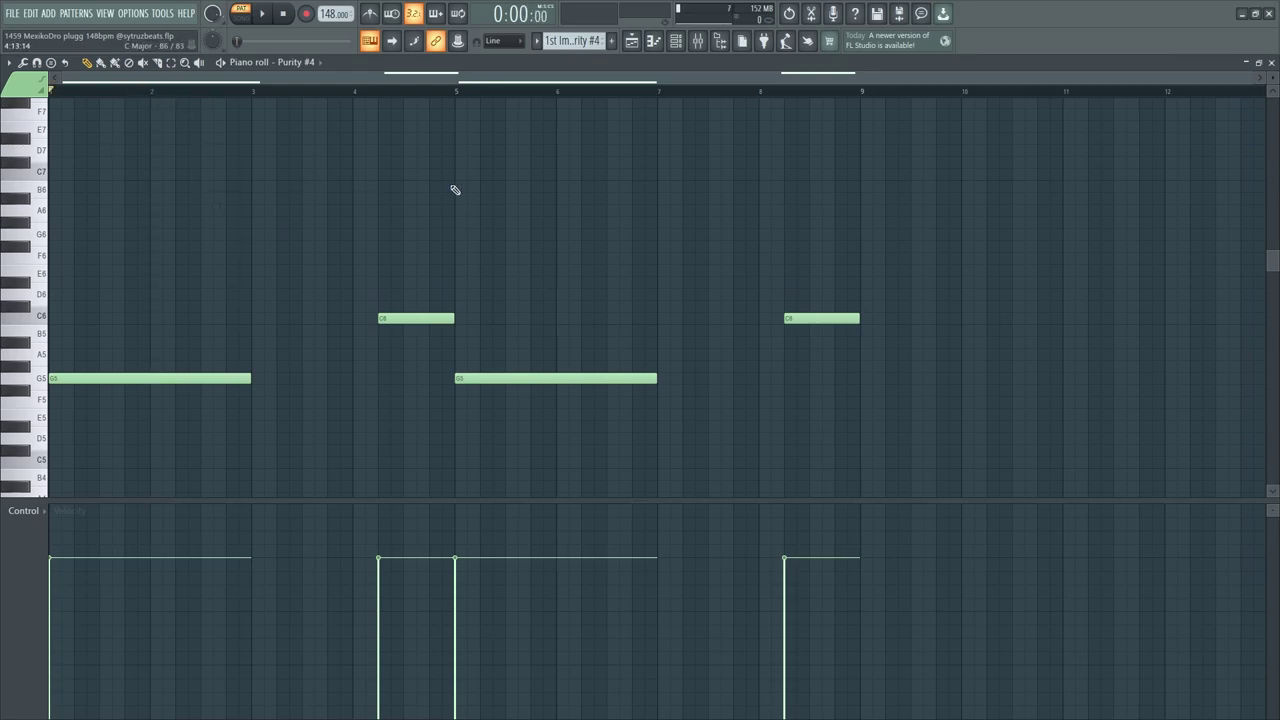
key("space")
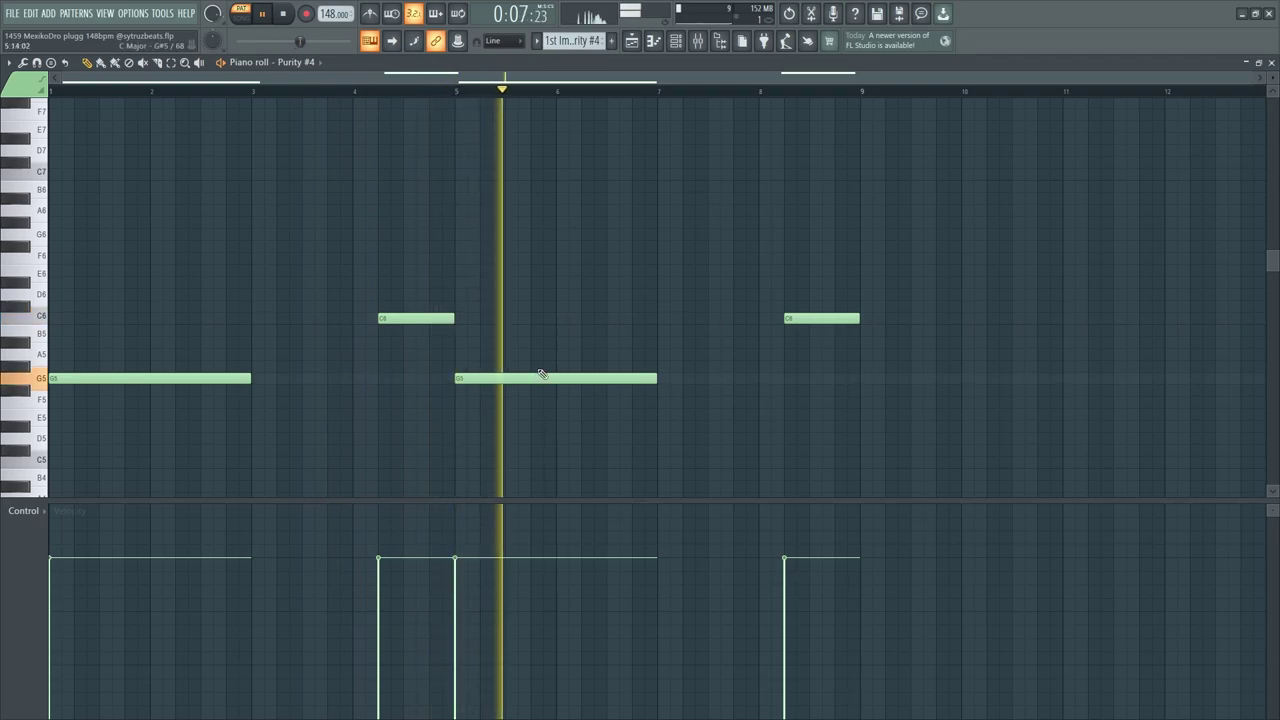
key("space")
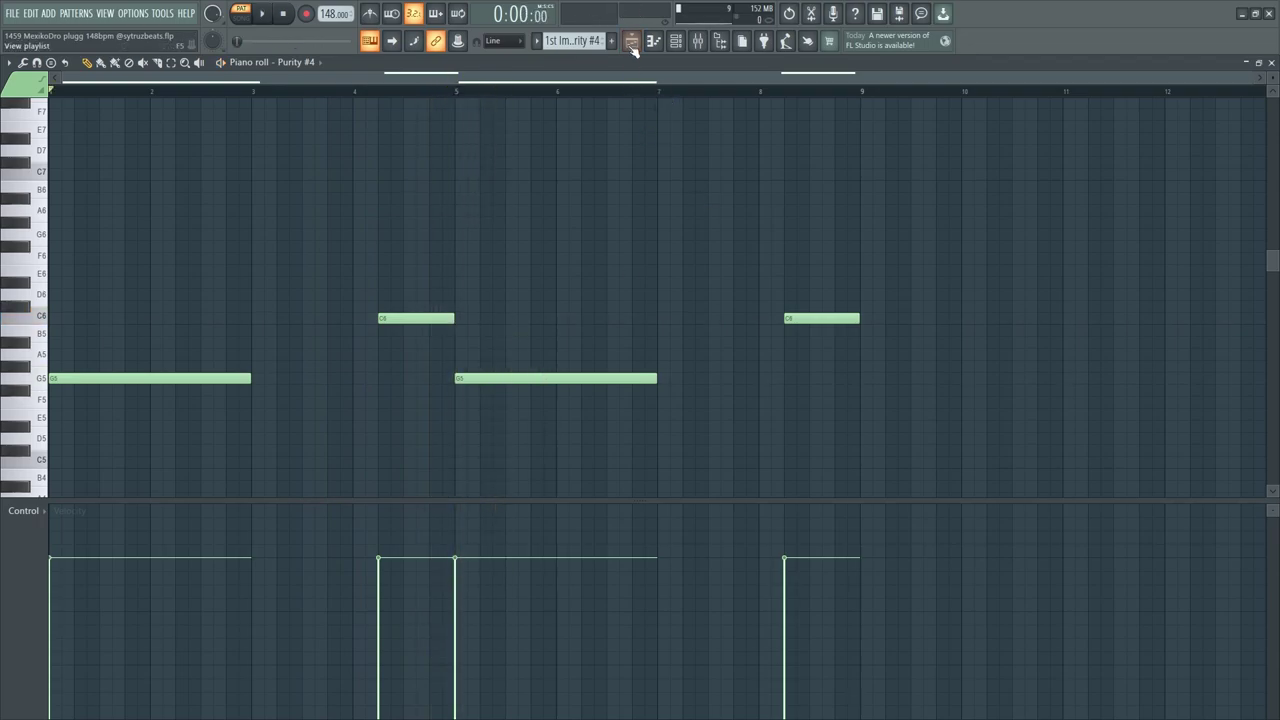
Open the Purity pattern from the playlist and select its two F5 and two C6 notes
key("F5")
double_click(278, 252)
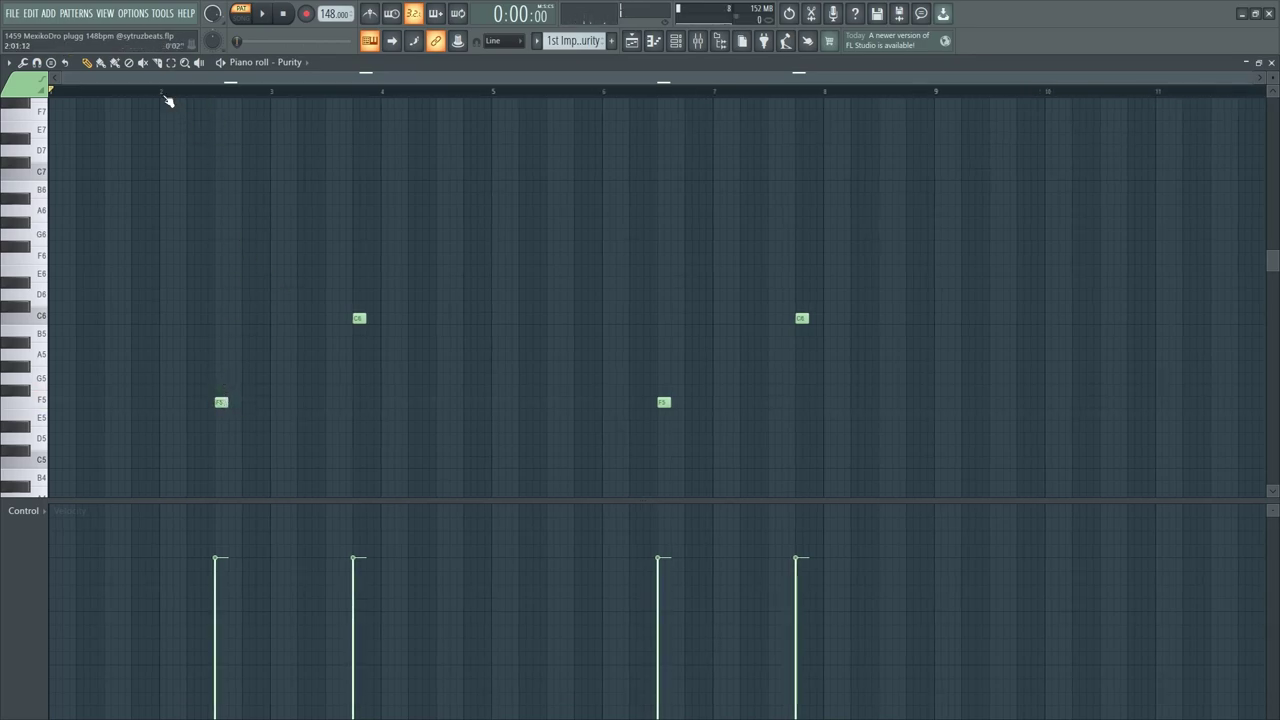
left_click_drag(221, 320, 203, 423)
left_click_drag(748, 389, 432, 432)
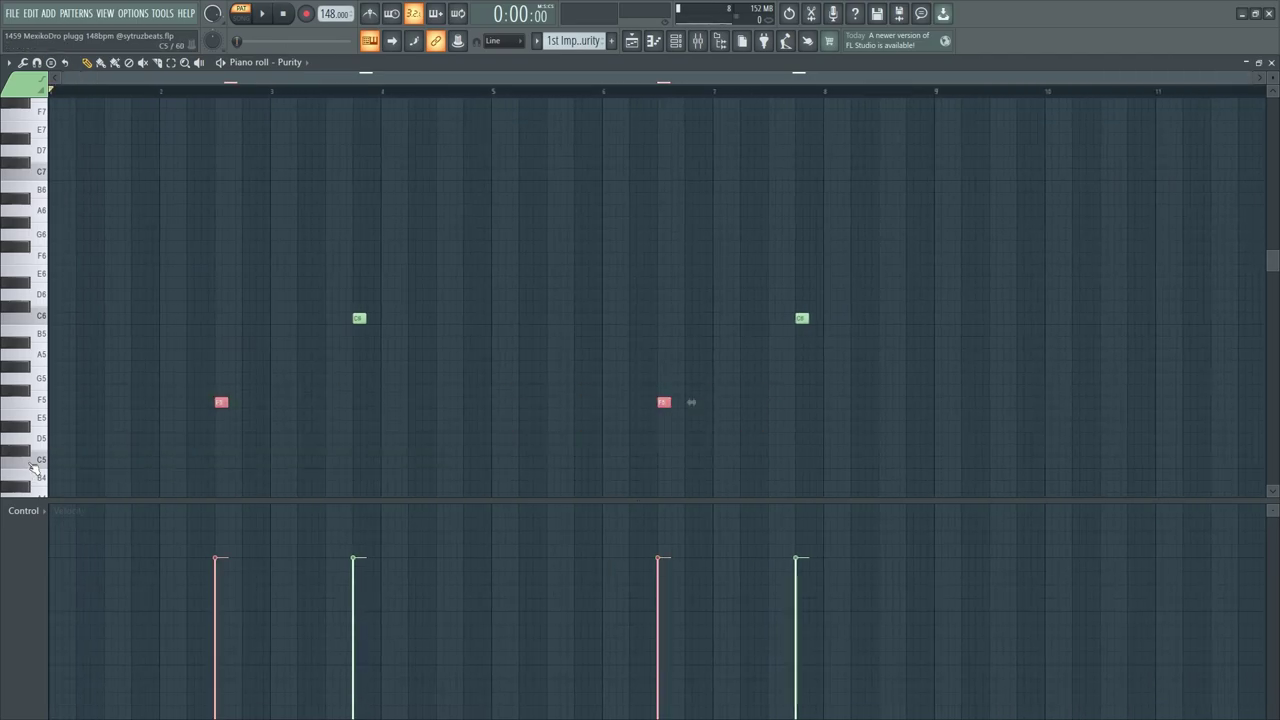
left_click_drag(948, 278, 294, 352)
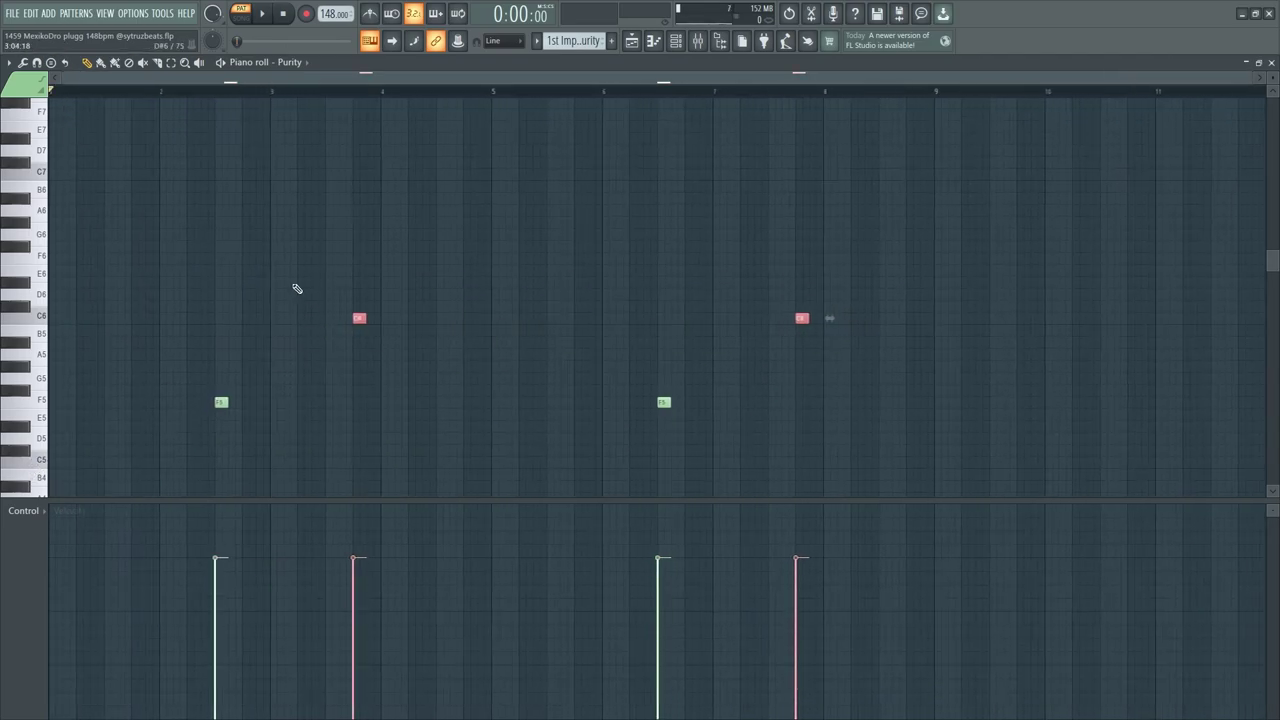
Play the Purity pattern briefly, then select all four notes and deselect them
key("space")
key("space")
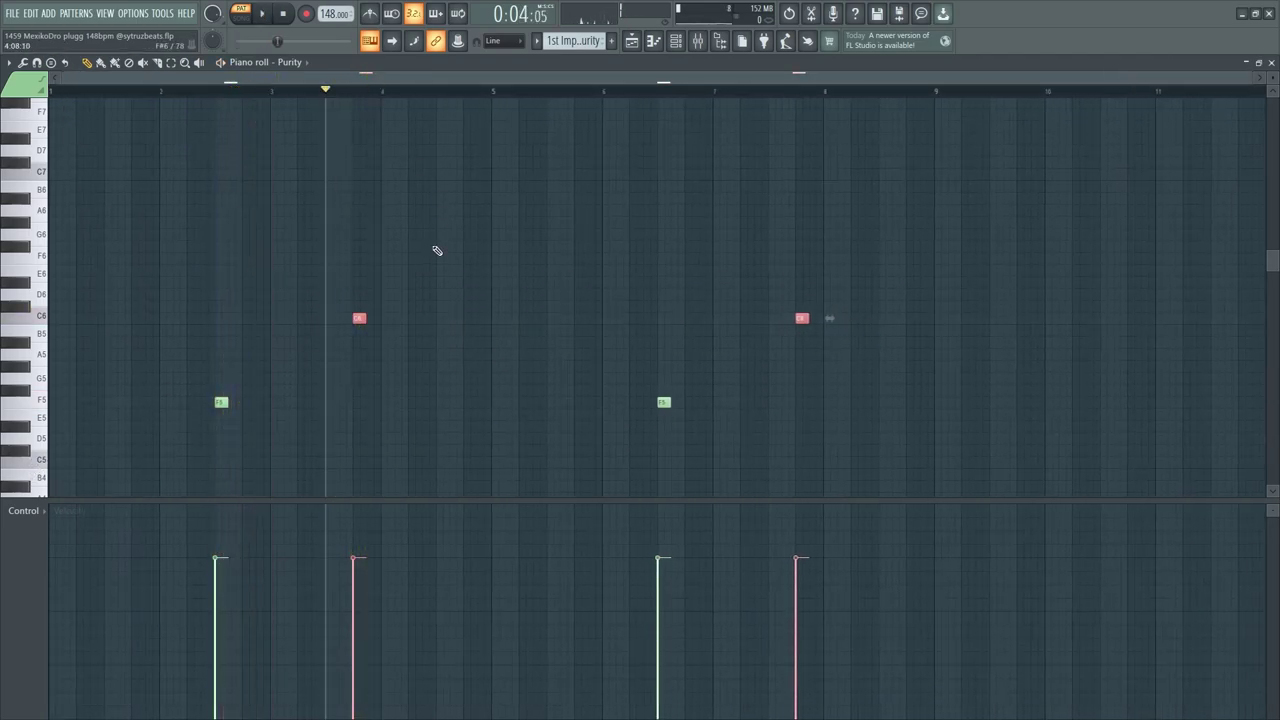
key("ctrl+d")
key("ctrl+a")
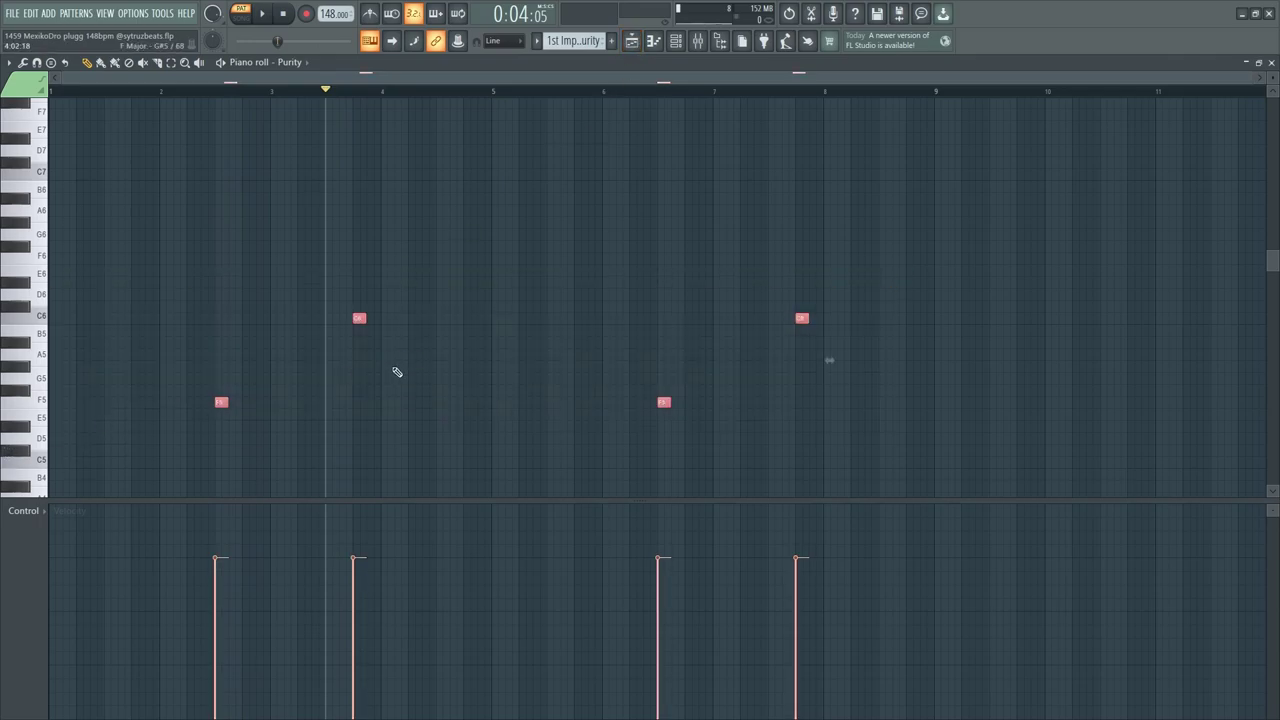
key("ctrl+d")
Open Purity #2 from the playlist and select its G5 note and low starting notes
left_click(631, 40)
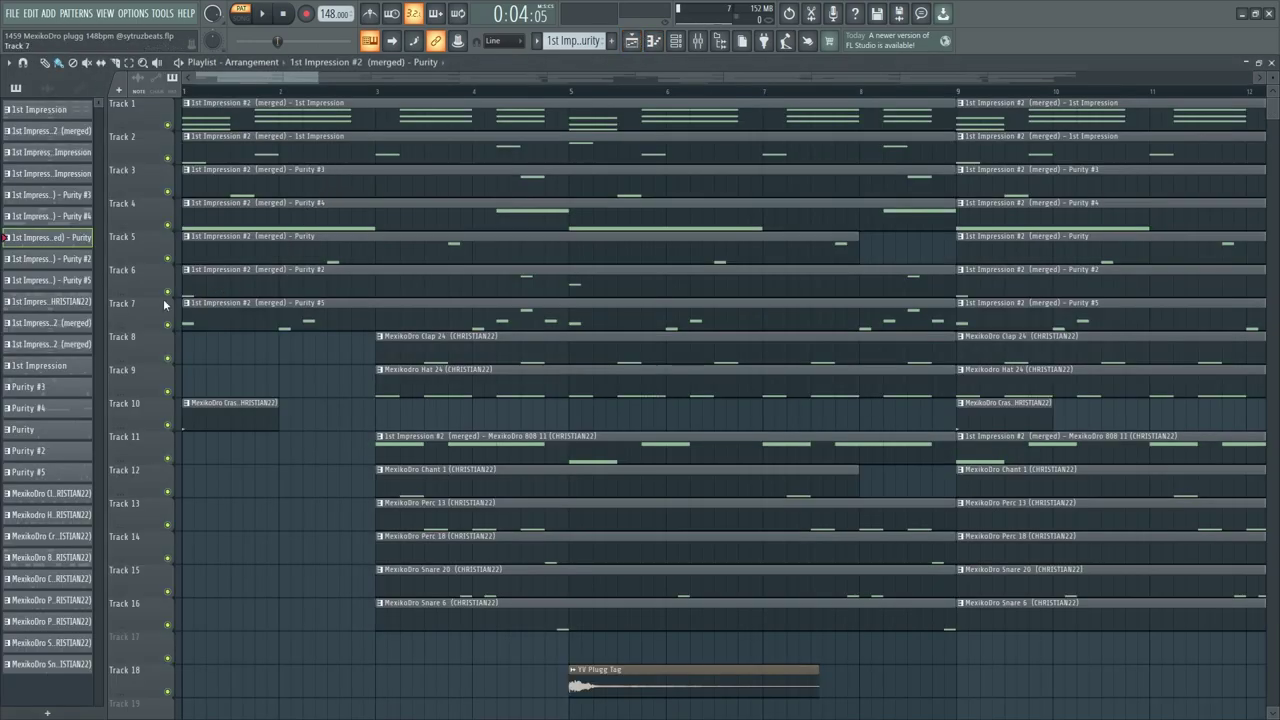
double_click(200, 283)
scroll(300, 250, "down", 3)
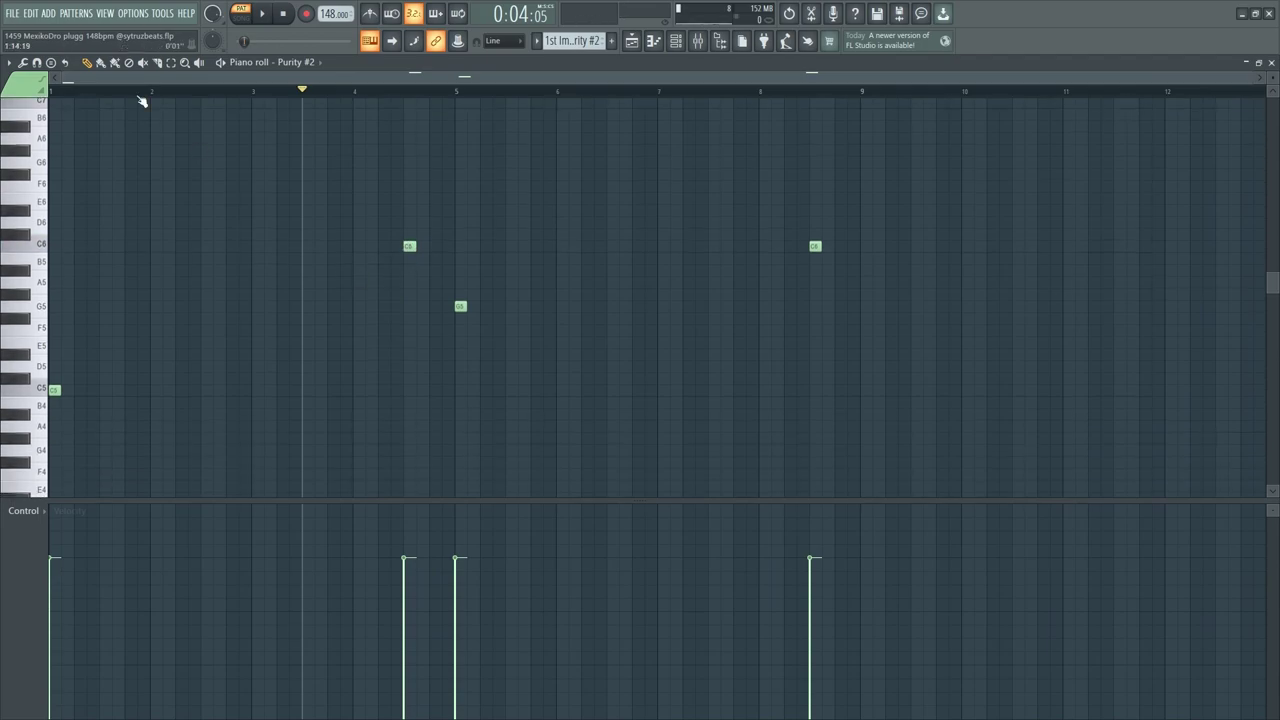
left_click_drag(523, 266, 351, 349)
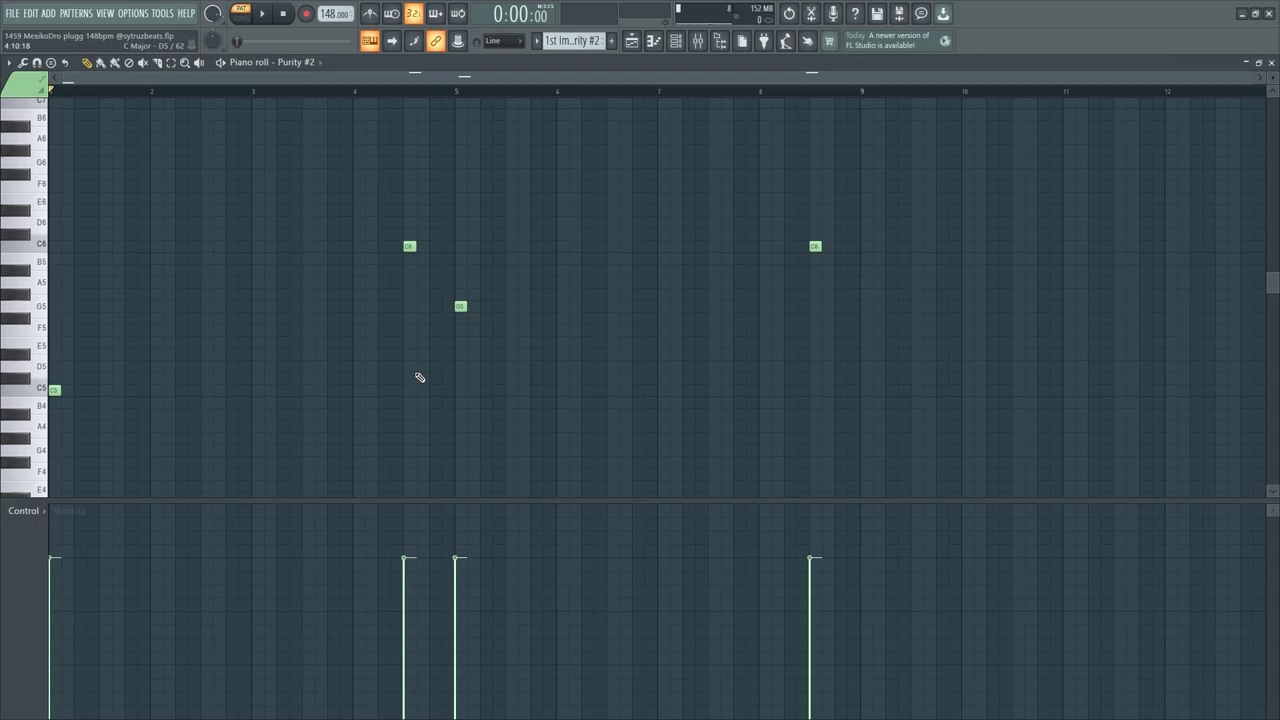
left_click_drag(58, 364, 42, 415)
Add D#5 and G5 notes at the pattern start and select the stacked notes
scroll(57, 403, "up", 1)
left_click(55, 390)
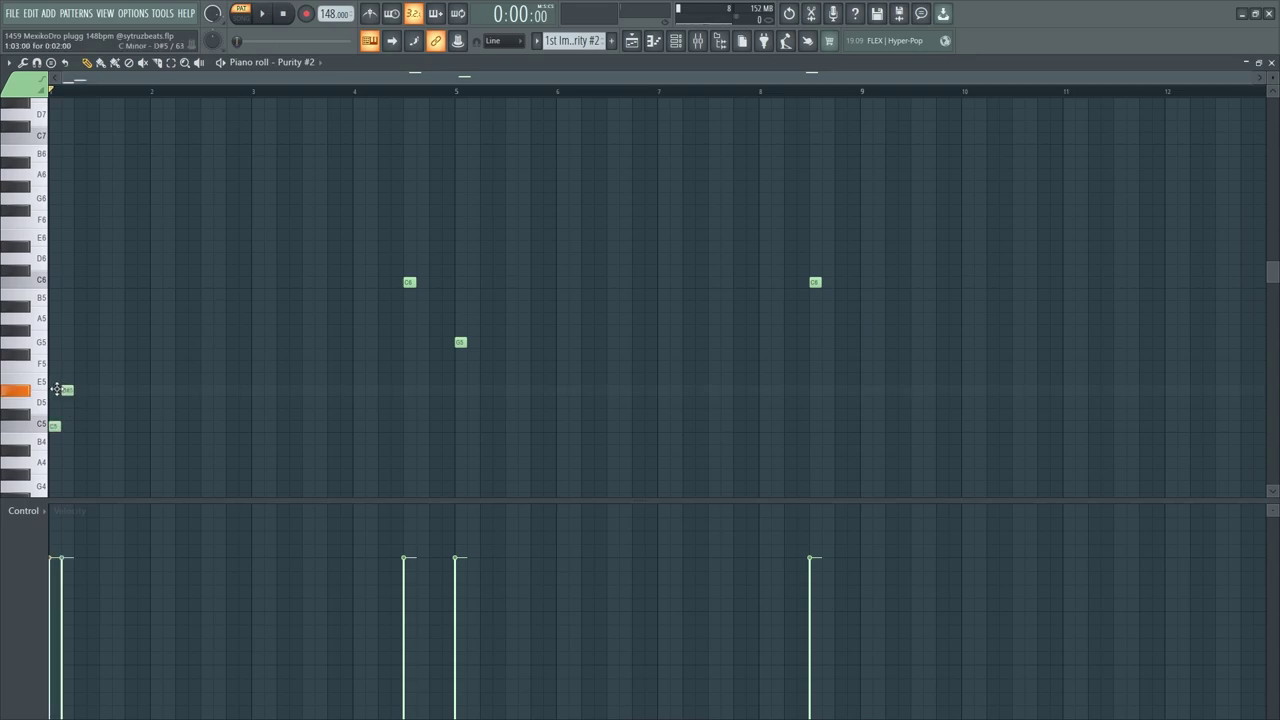
left_click(55, 342)
scroll(55, 342, "up", 2)
left_click_drag(97, 288, 48, 432)
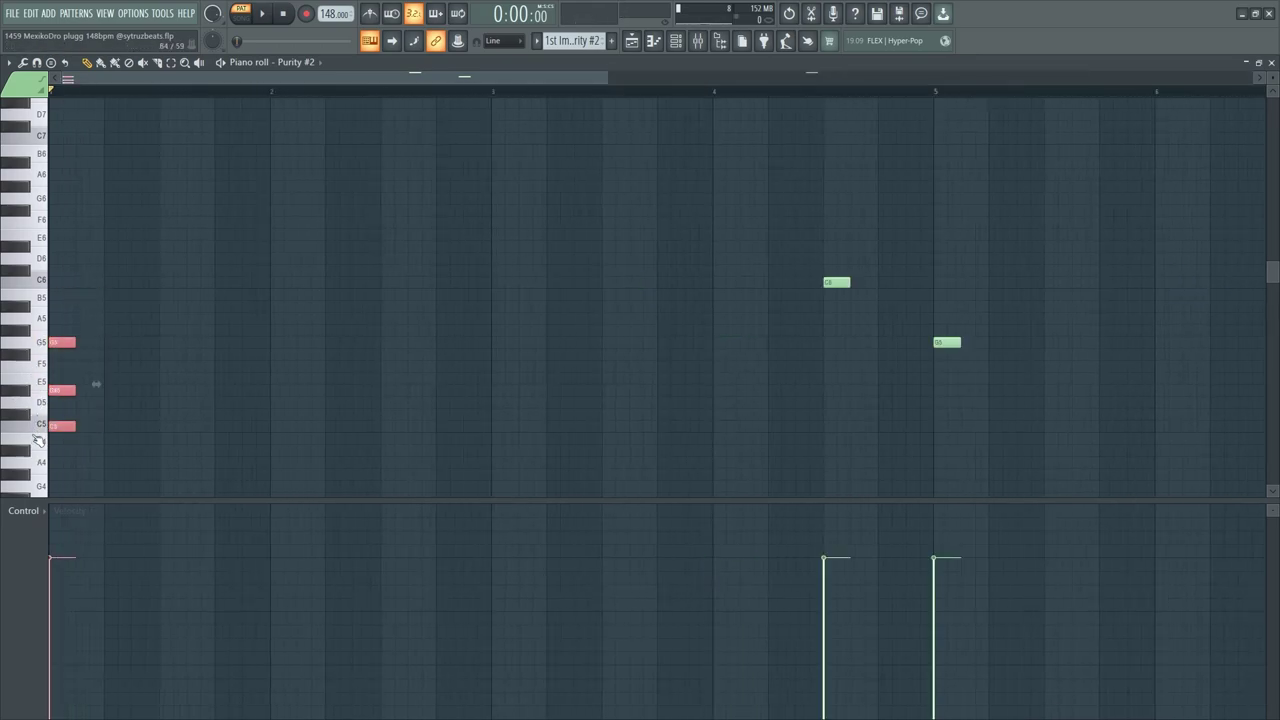
mouse_move(104, 398)
left_mouse_down()
mouse_move(68, 455)
mouse_move(64, 440)
mouse_move(410, 437)
left_mouse_up()
Select the G5 note at bar 5 of Purity #2
scroll(89, 409, "down", 2)
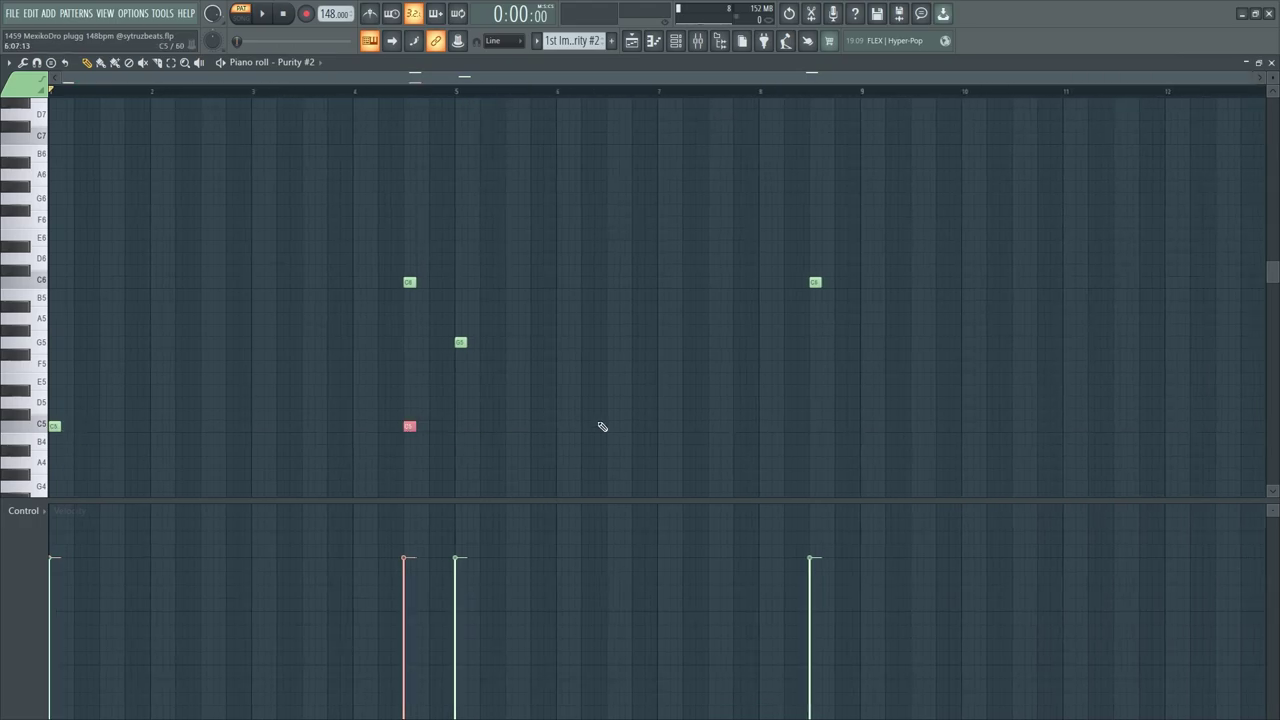
scroll(432, 338, "up", 2)
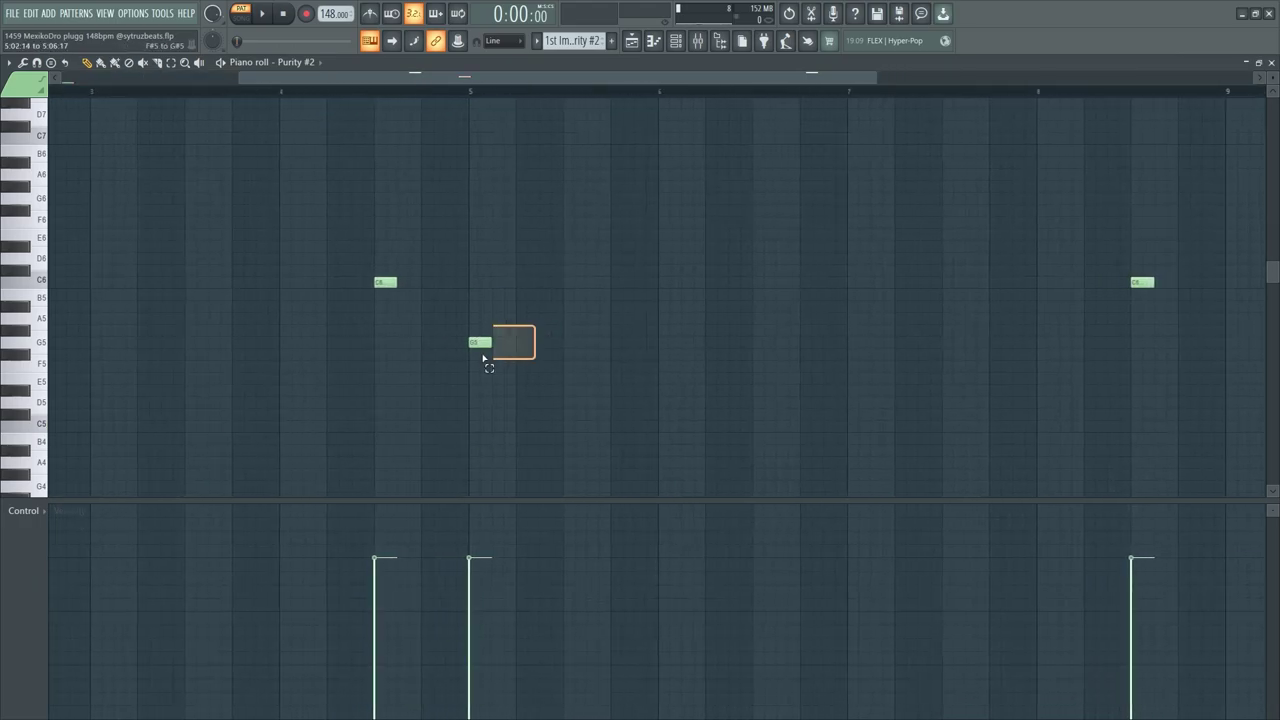
left_click(486, 350)
scroll(488, 355, "down", 2)
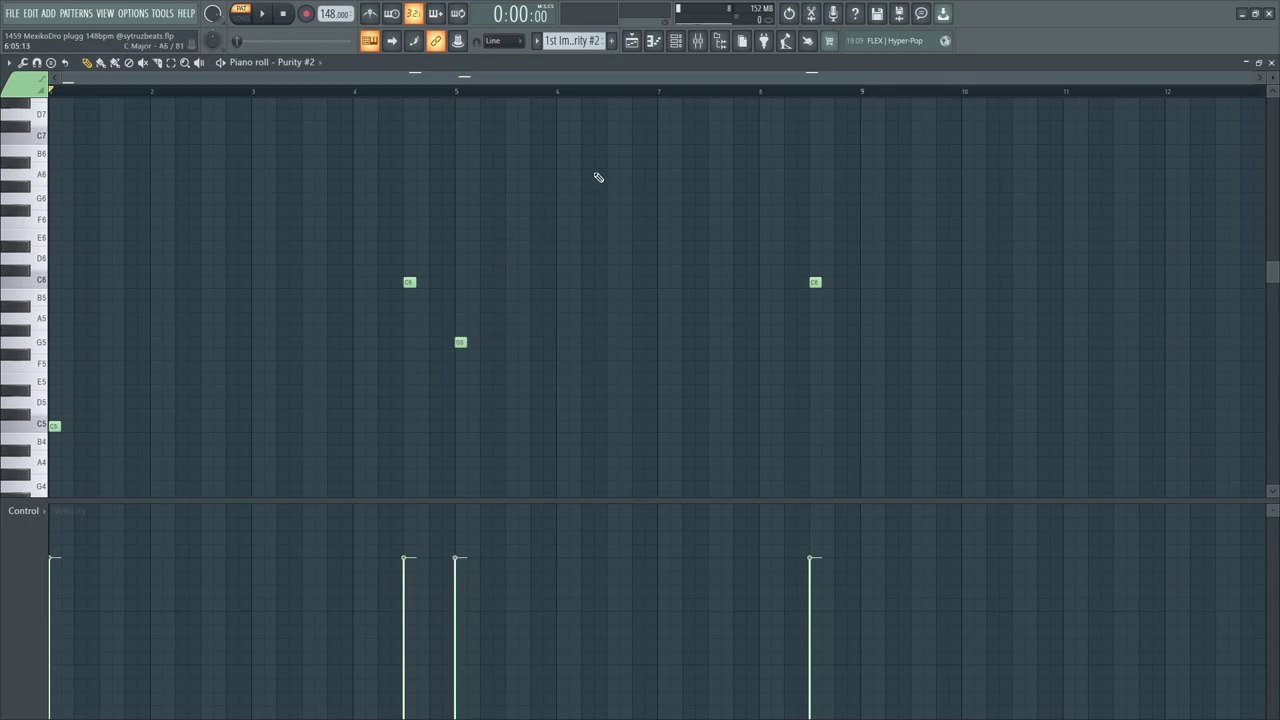
Open the Purity #5 pattern's notes from the playlist
left_click(631, 41)
double_click(241, 301)
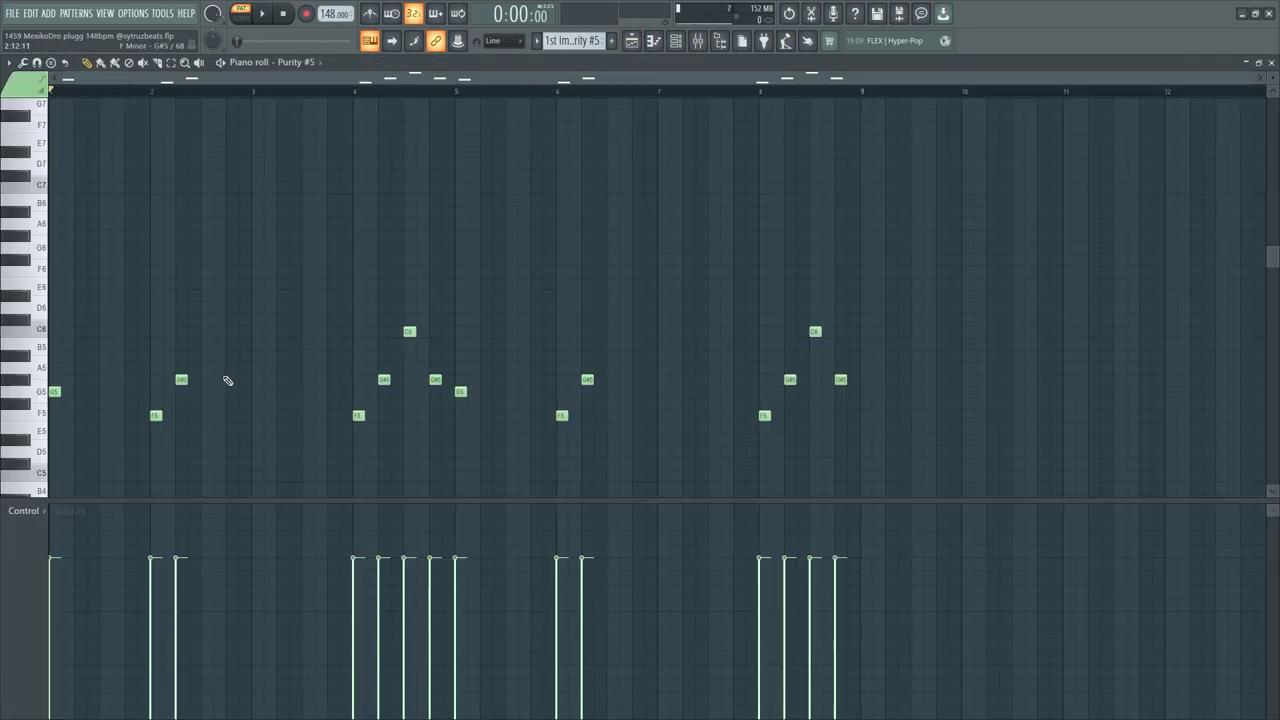
left_click(634, 45)
double_click(334, 305)
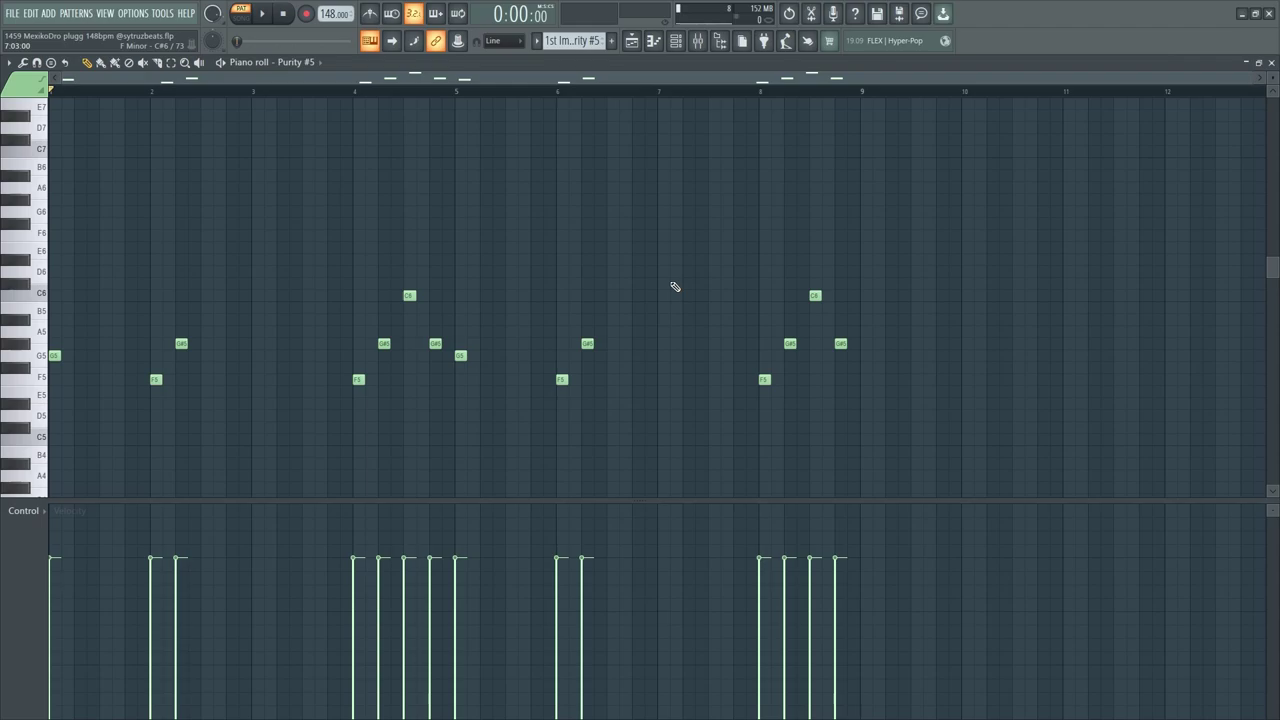
Play Purity #5, select its notes from bar 5 to bar 9, and return to the playlist
key("space")
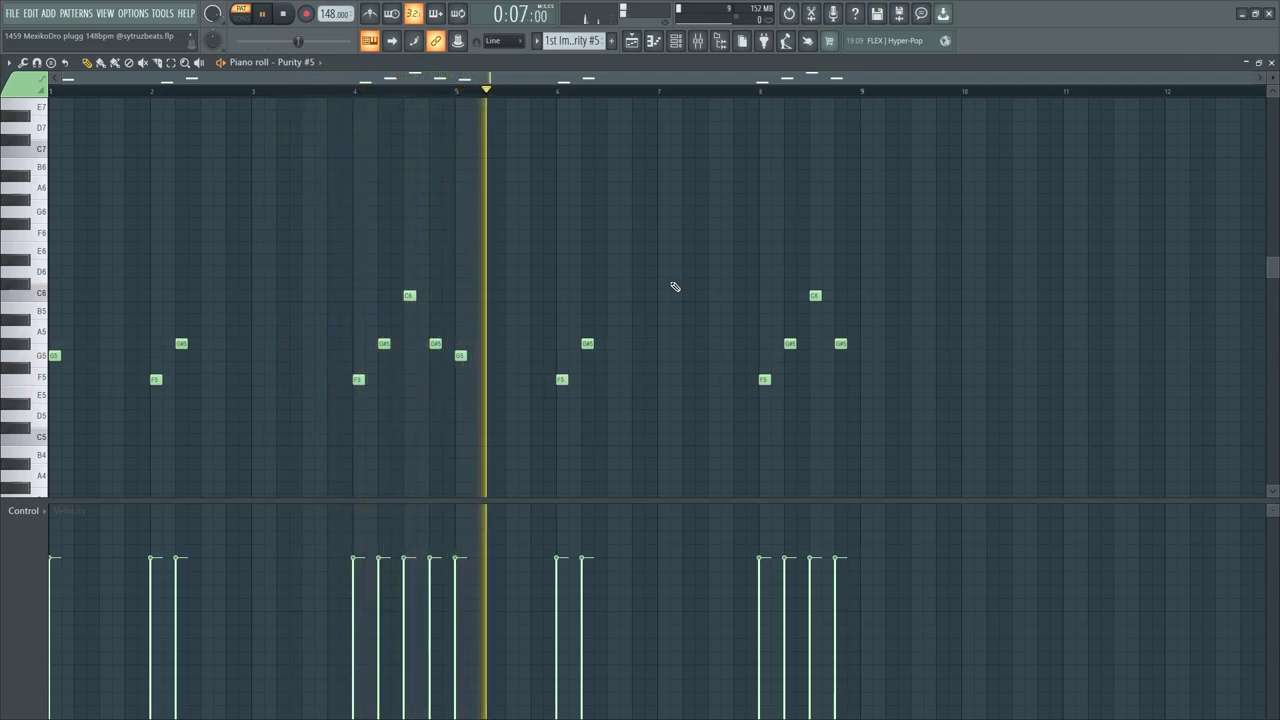
key("space")
left_click_drag(449, 233, 1020, 436)
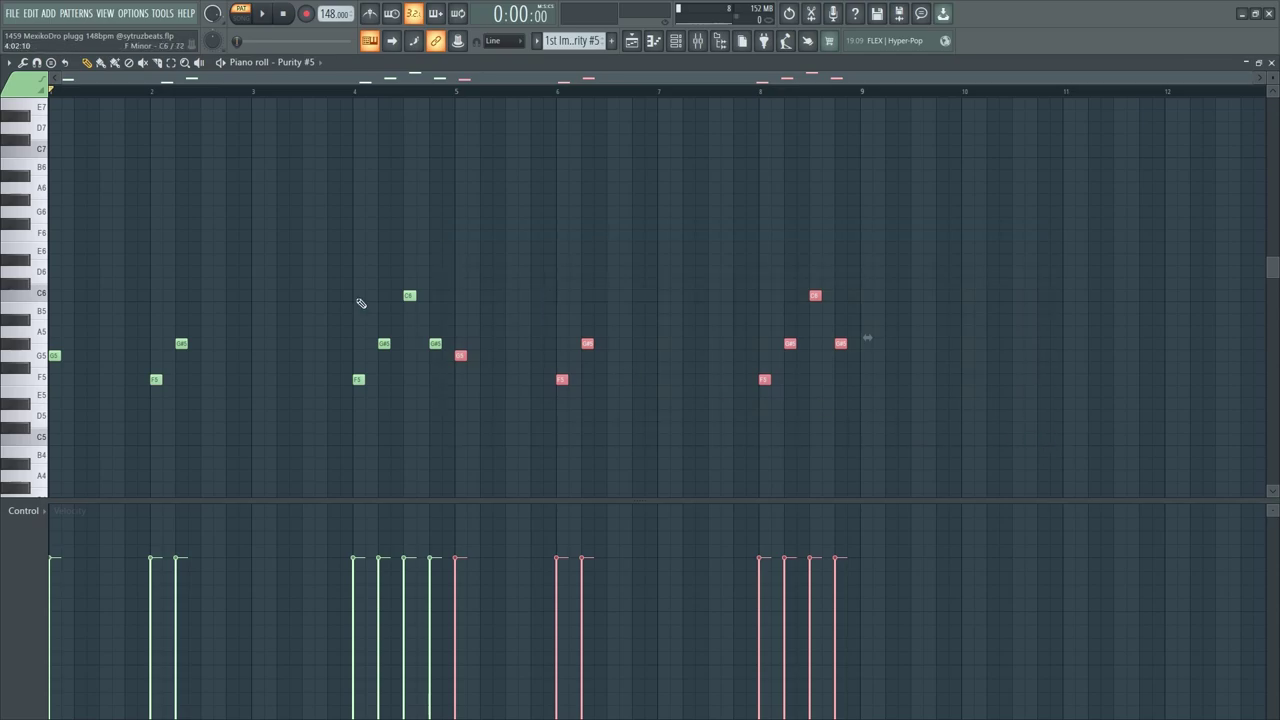
key("F5")
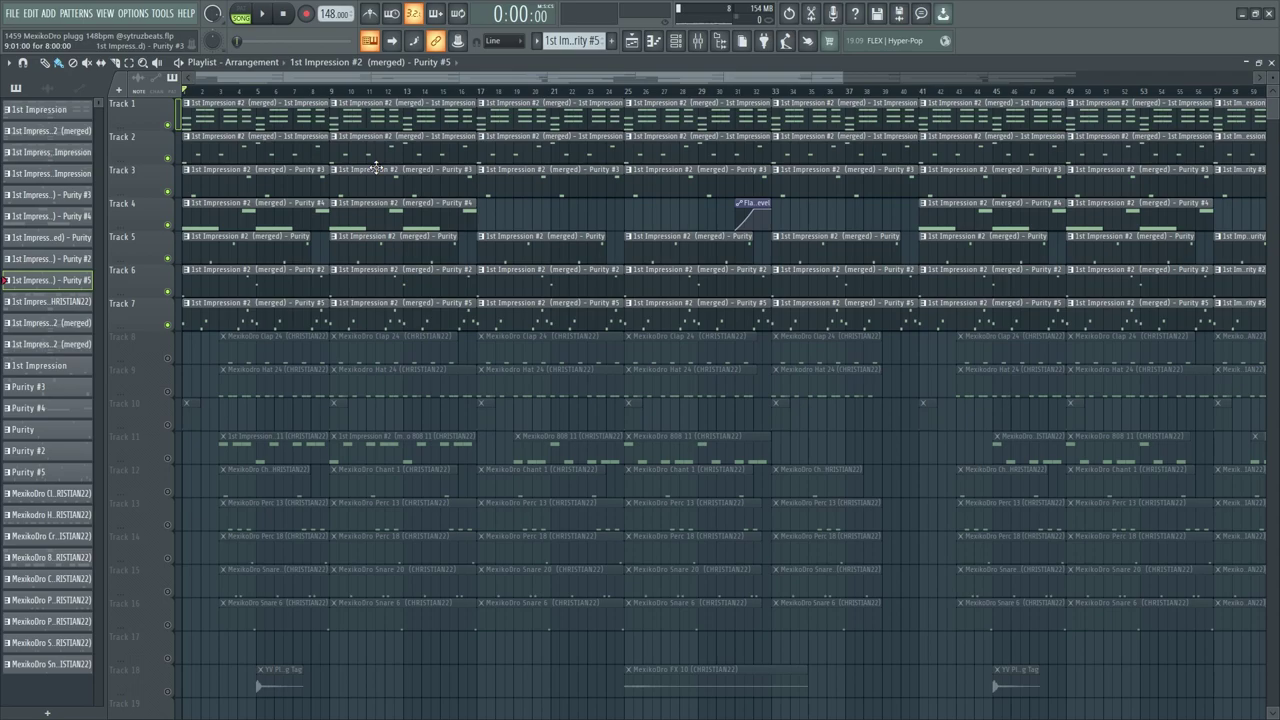
Play the whole song from the playlist
key("space")
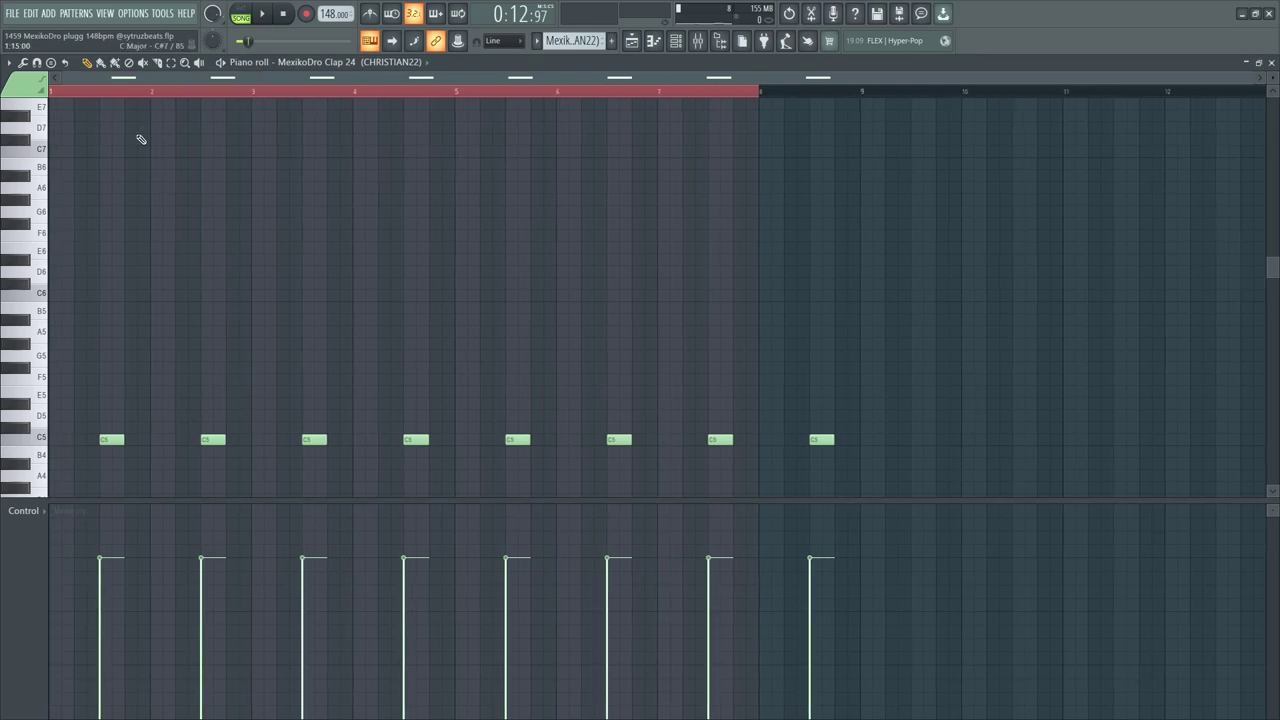
Play the clap pattern, then open the Mexikodro Hat 24 pattern and play it
key("space")
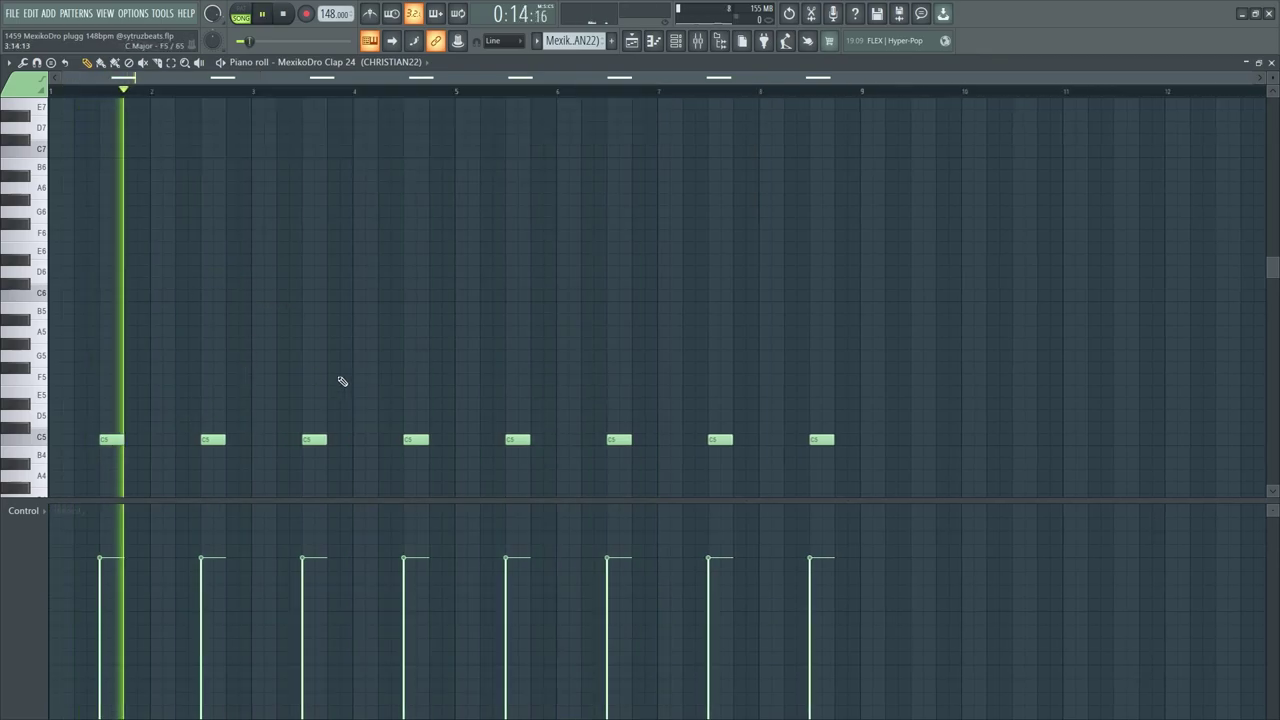
key("space")
left_click(631, 40)
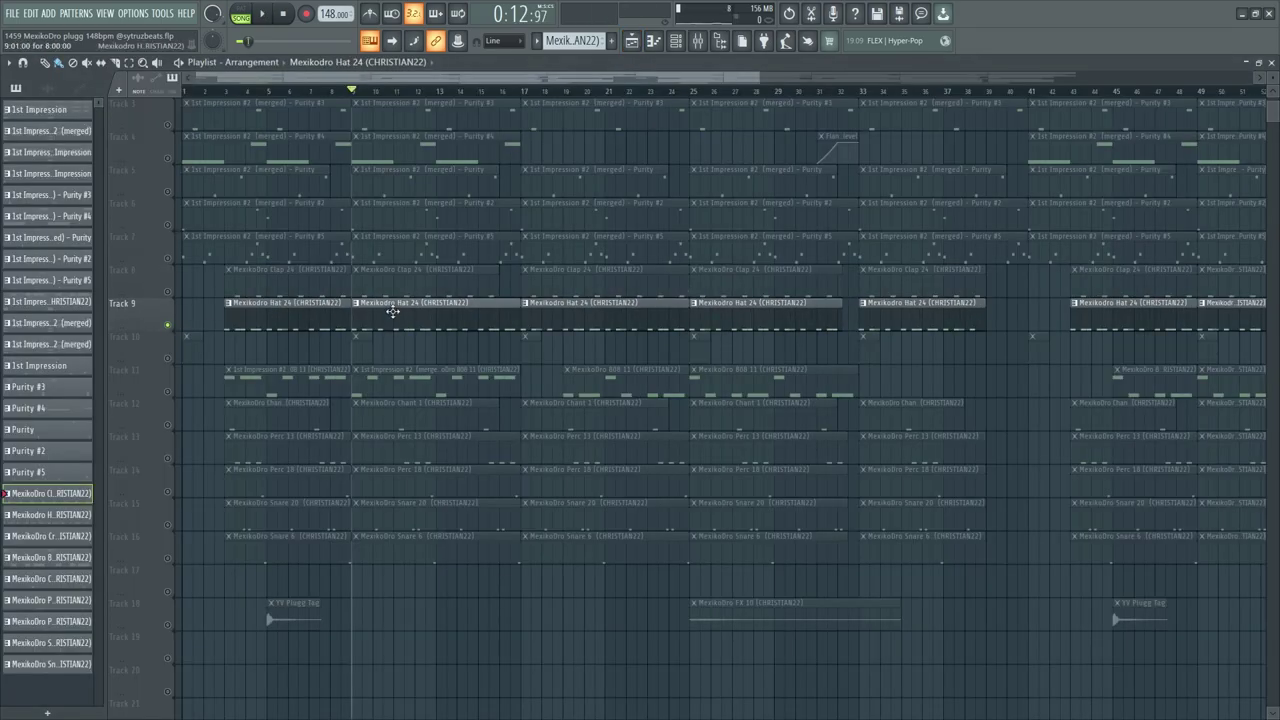
double_click(391, 303)
key("space")
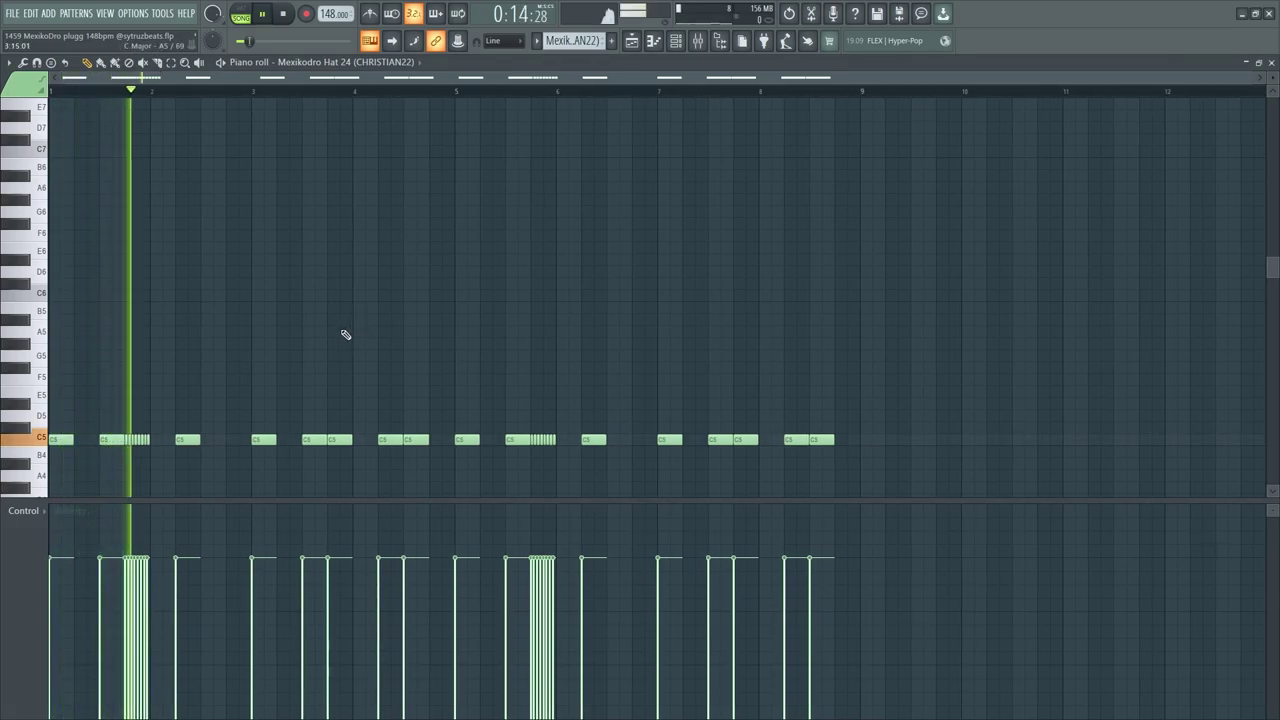
scroll(343, 334, "down", 3)
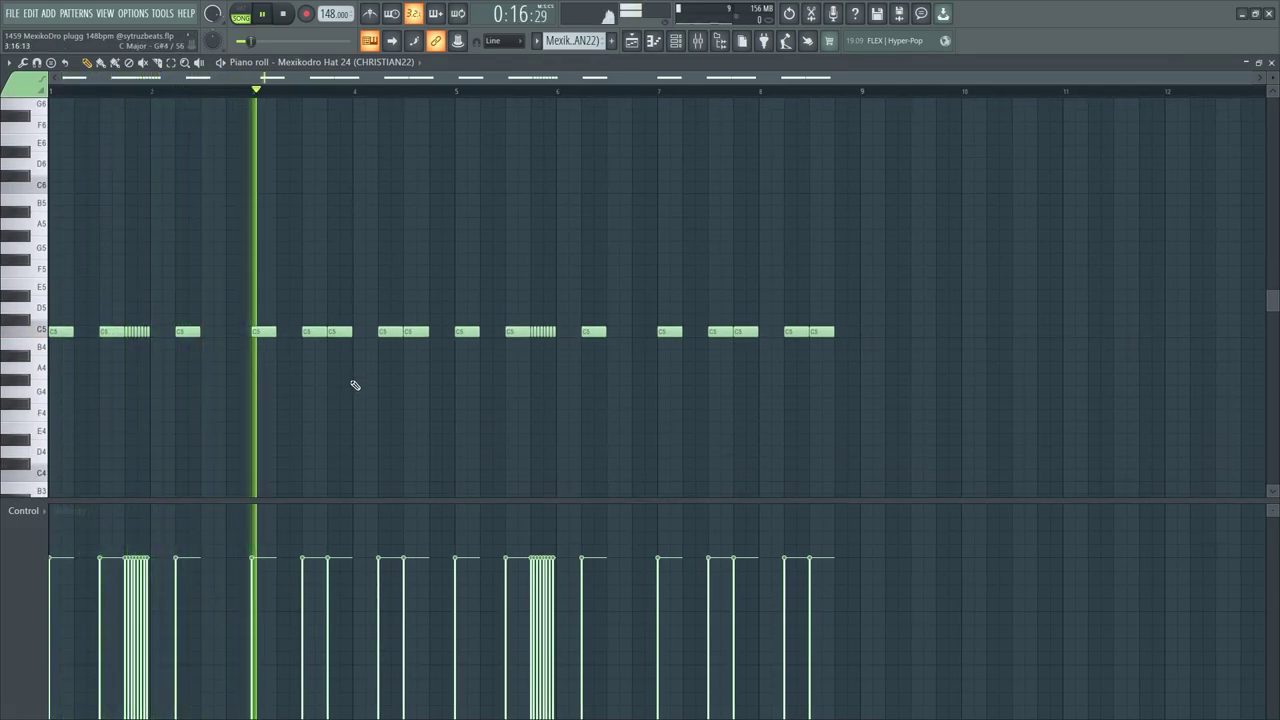
scroll(349, 400, "up", 2)
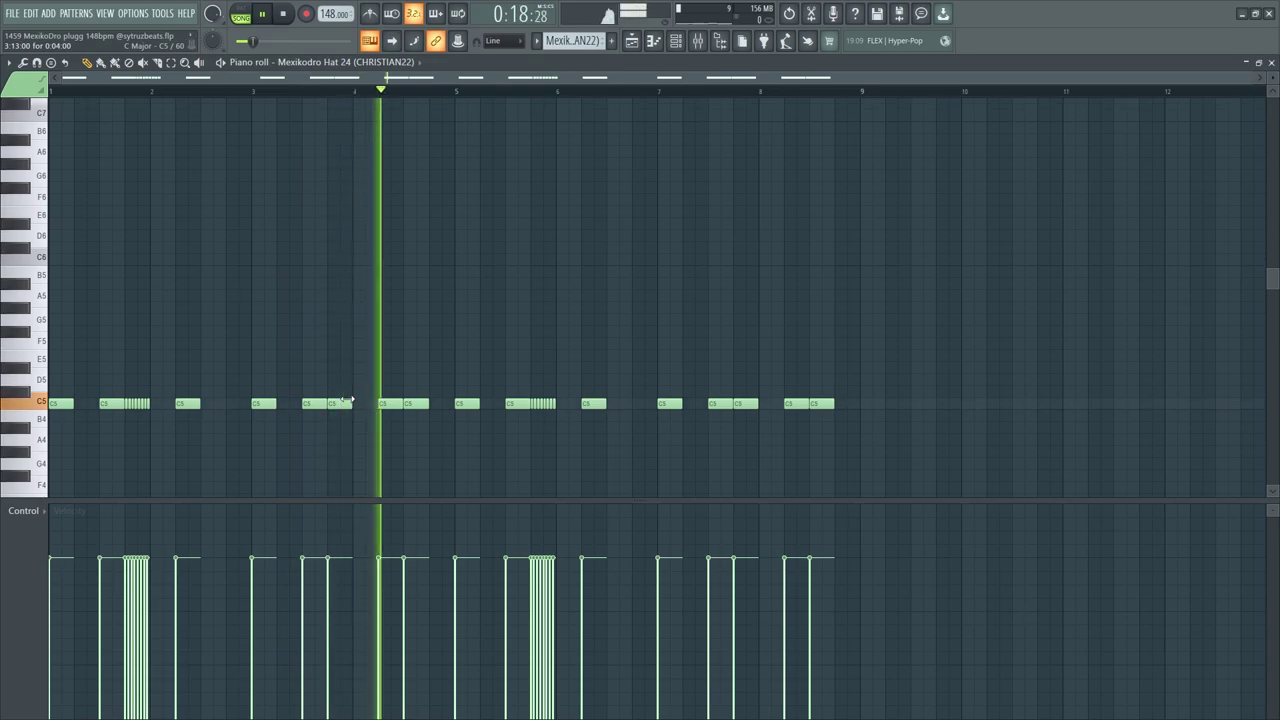
key("space")
Preview the arrangement briefly and open the MexikoDro 808 11 pattern
key("F5")
key("space")
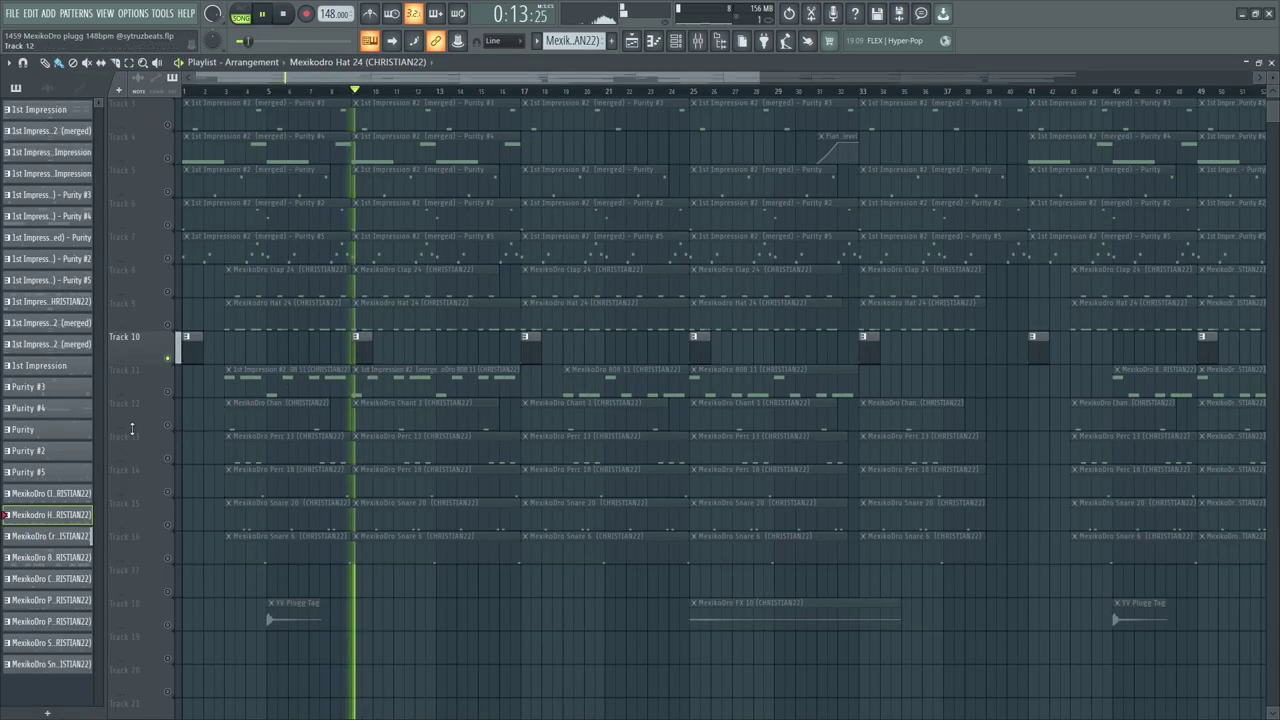
key("space")
double_click(283, 386)
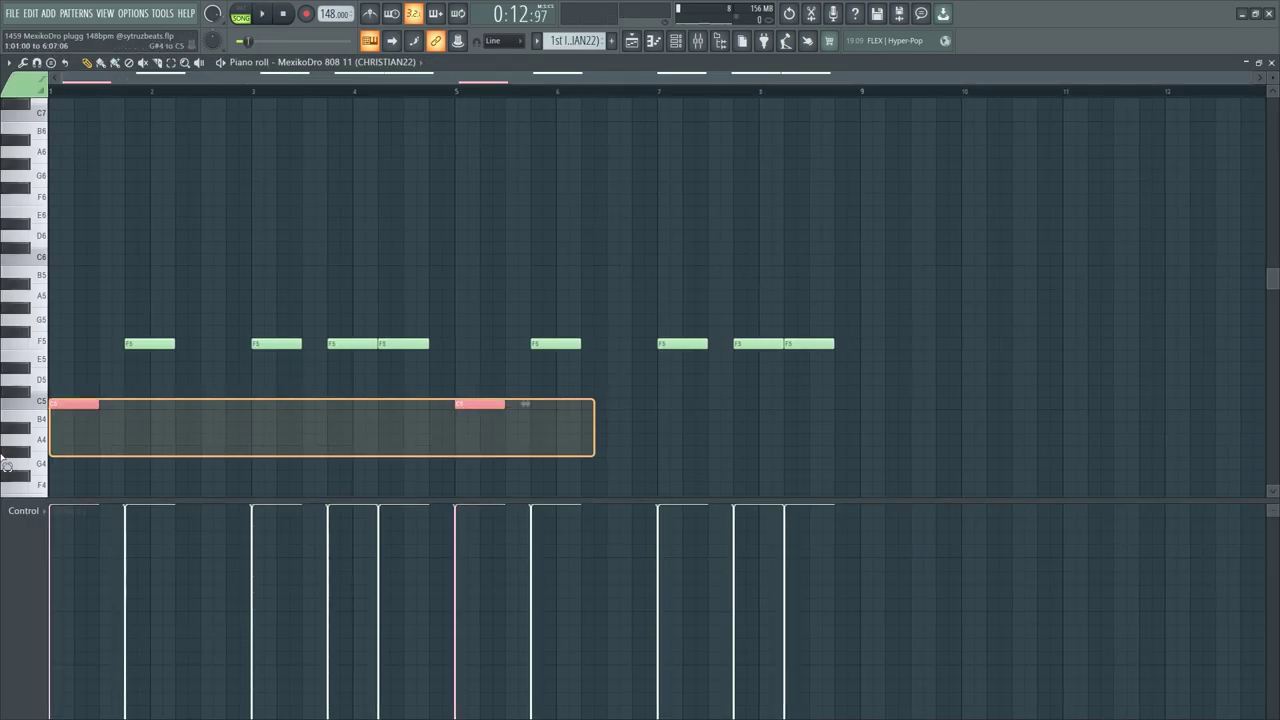
Copy the two C5 808 notes further along, select the first four F5 notes, and return to the arrangement
mouse_move(596, 399)
left_mouse_down()
mouse_move(52, 415)
mouse_move(185, 403)
left_mouse_up()
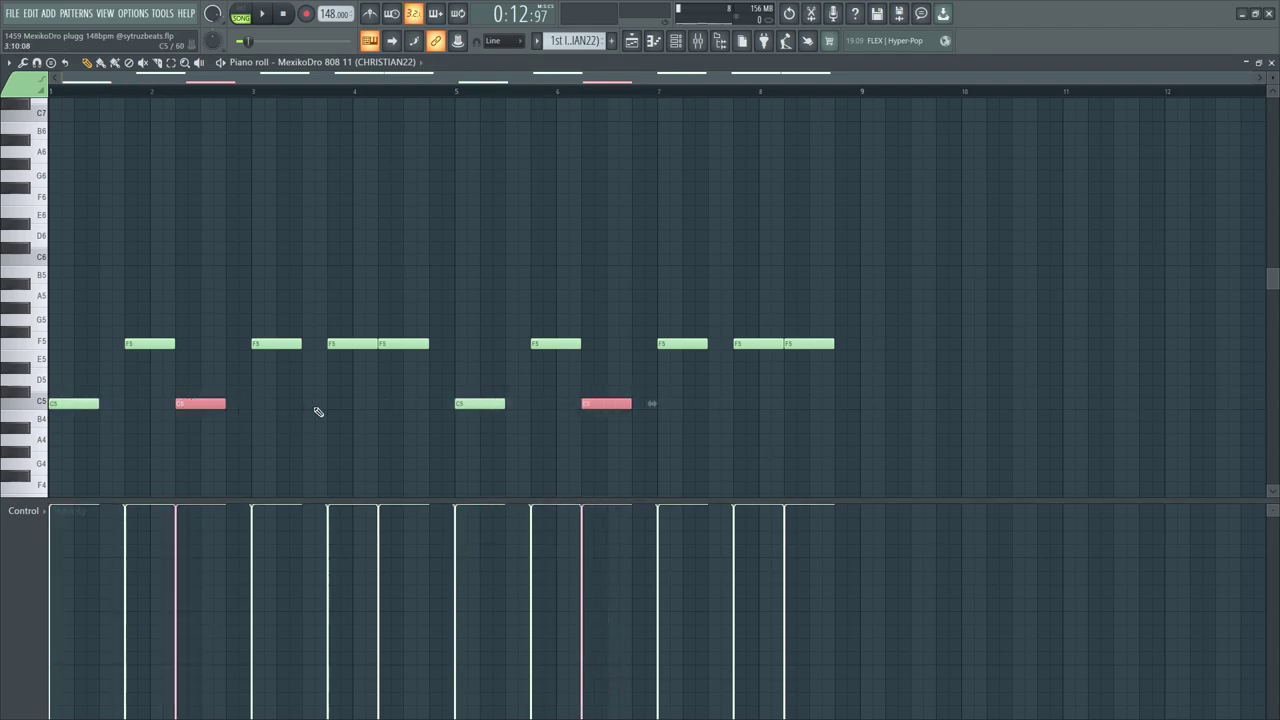
key("Delete")
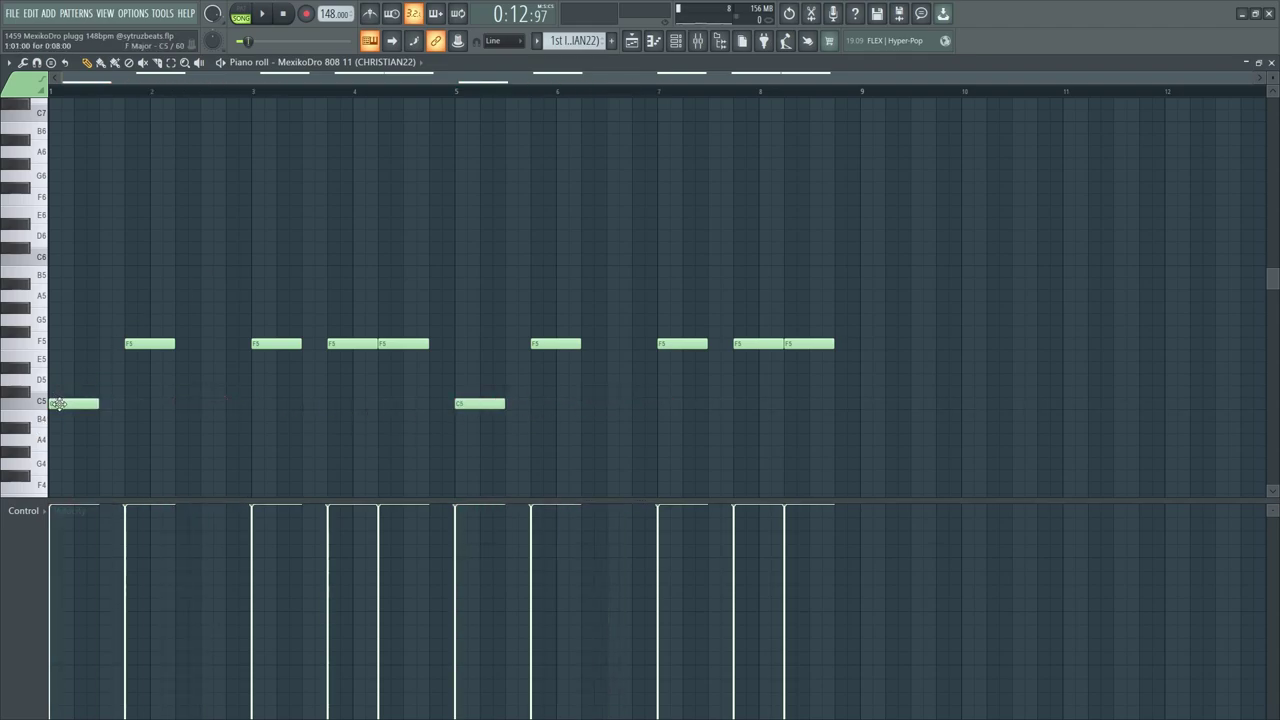
left_click(137, 404)
key("Up")
key("Up")
key("Up")
key("Up")
key("Up")
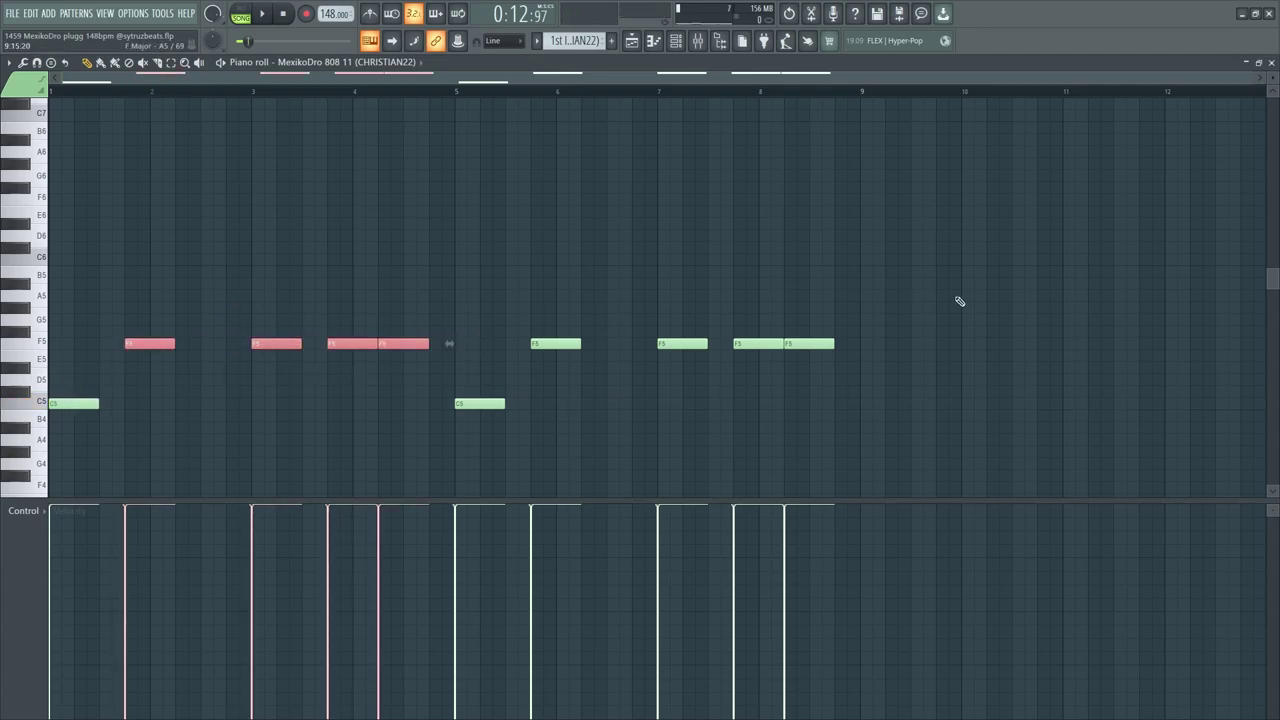
left_click_drag(957, 297, 462, 385)
key("ctrl+d")
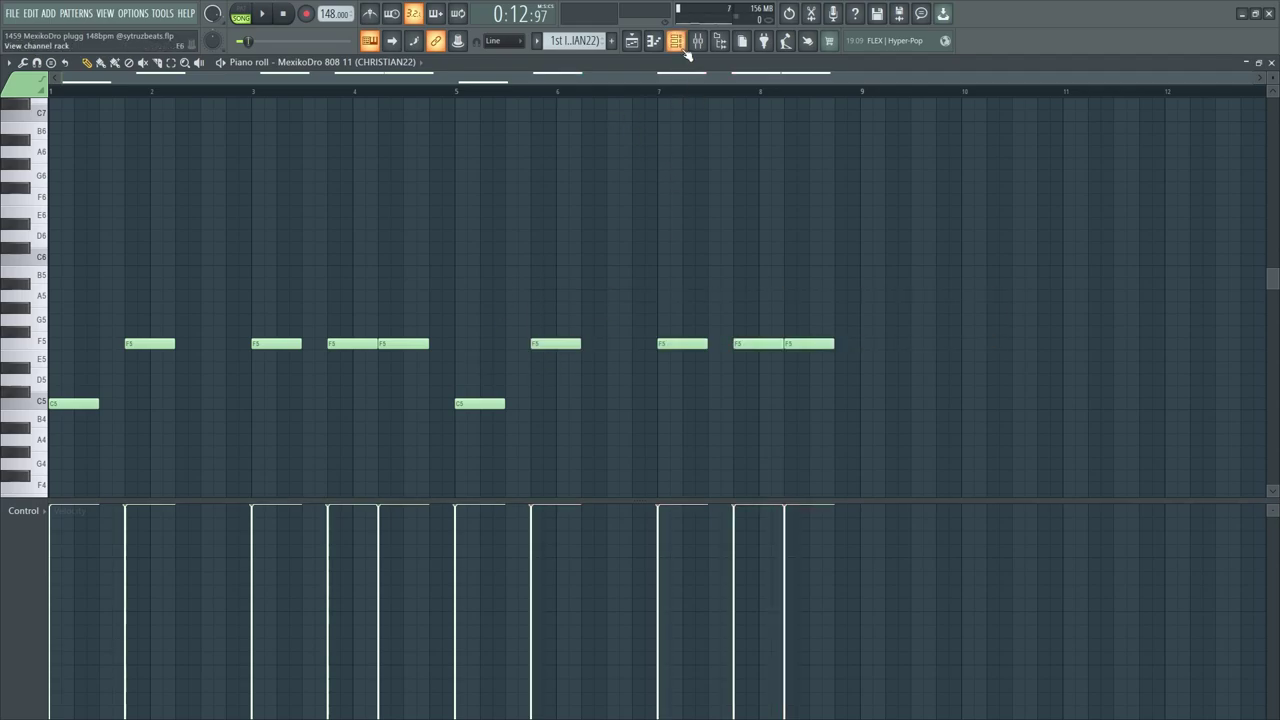
key("F5")
Solo the drum tracks in the playlist and play them through
scroll(427, 477, "up", 2)
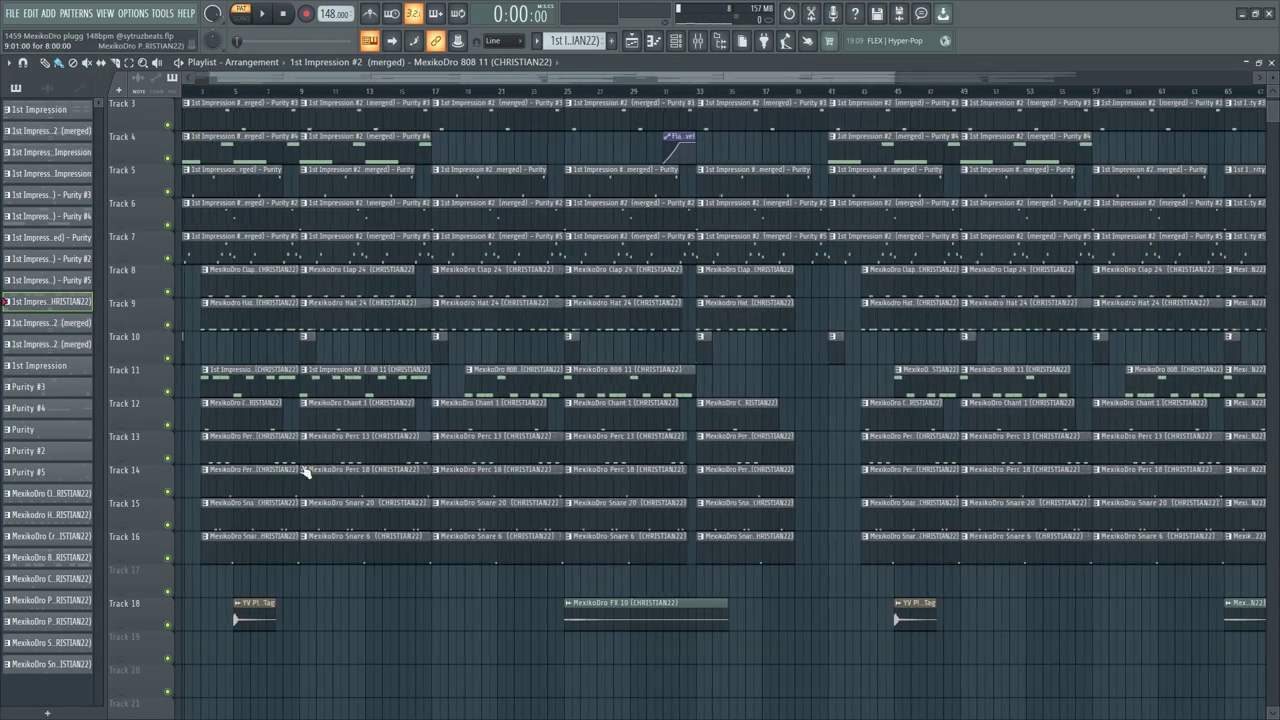
scroll(395, 523, "down", 3)
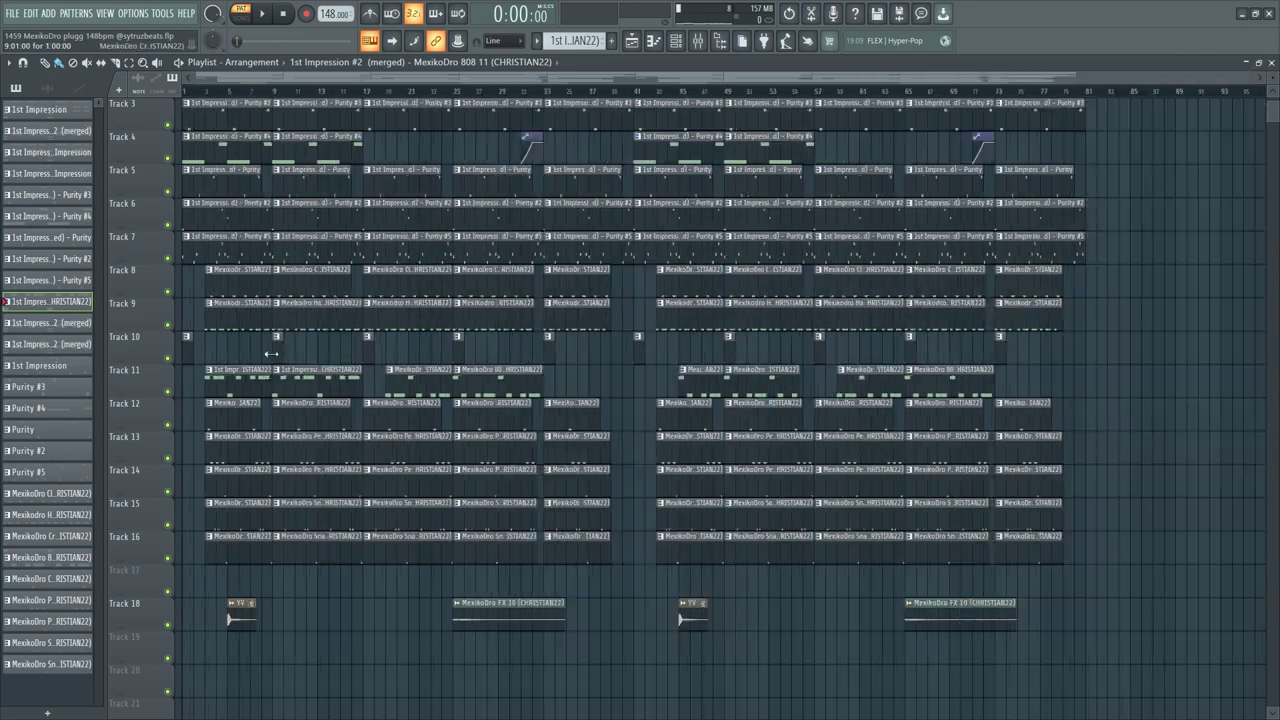
right_click(176, 293)
key("space")
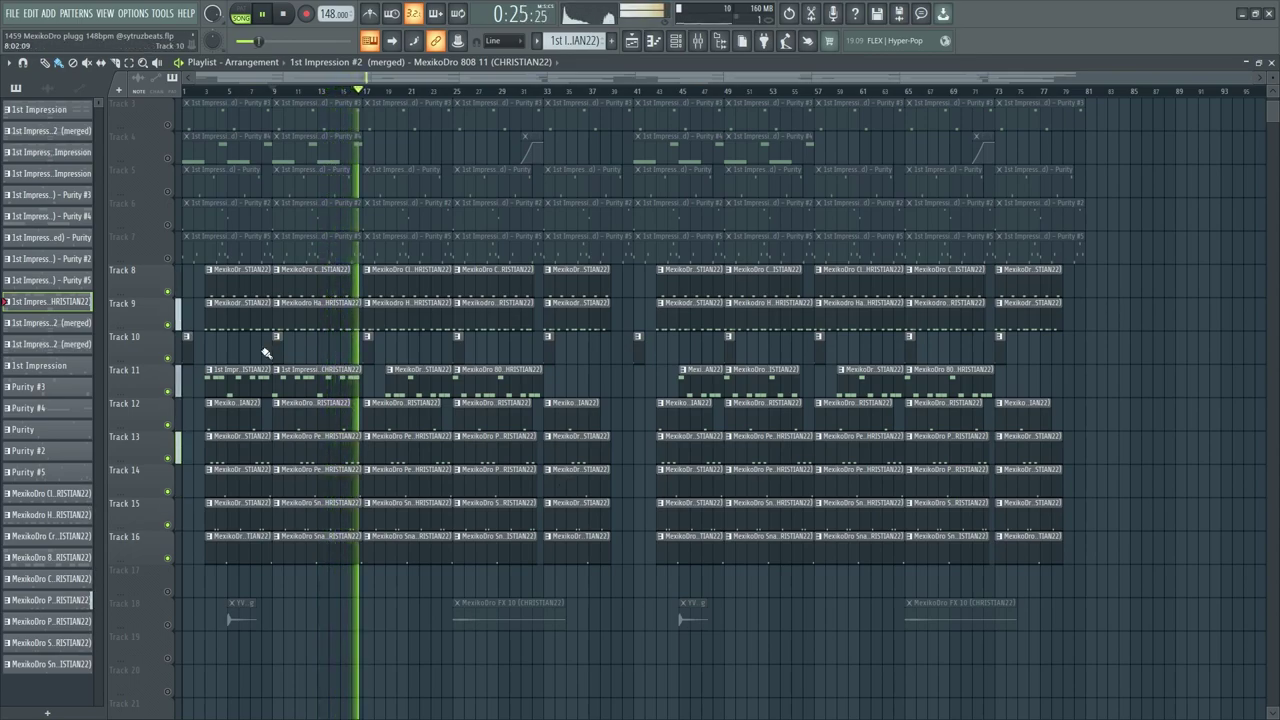
key("space")
scroll(601, 441, "up", 2)
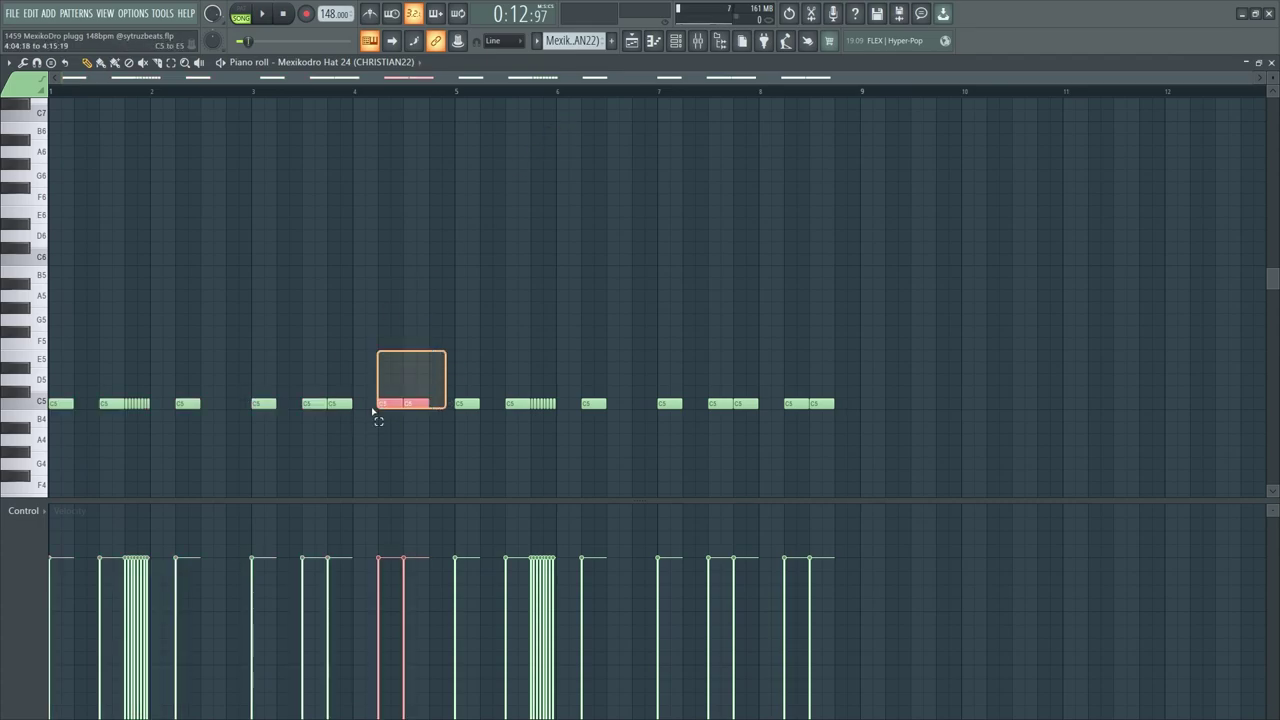
Switch to the MexikoDro 808 11 pattern, select its first F5 notes, and return to the playlist
key("KP_Add")
left_click_drag(400, 311, 114, 420)
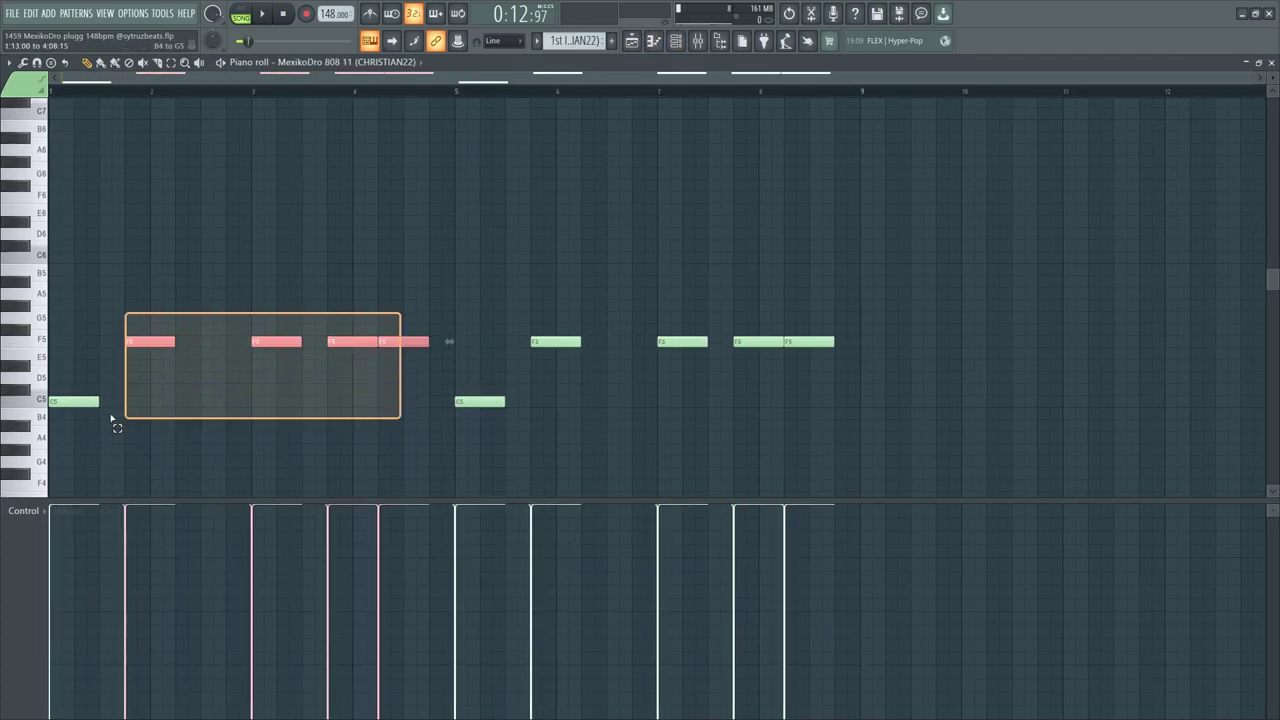
left_click(632, 40)
Rewind the song to the beginning of the arrangement
scroll(263, 422, "down", 2)
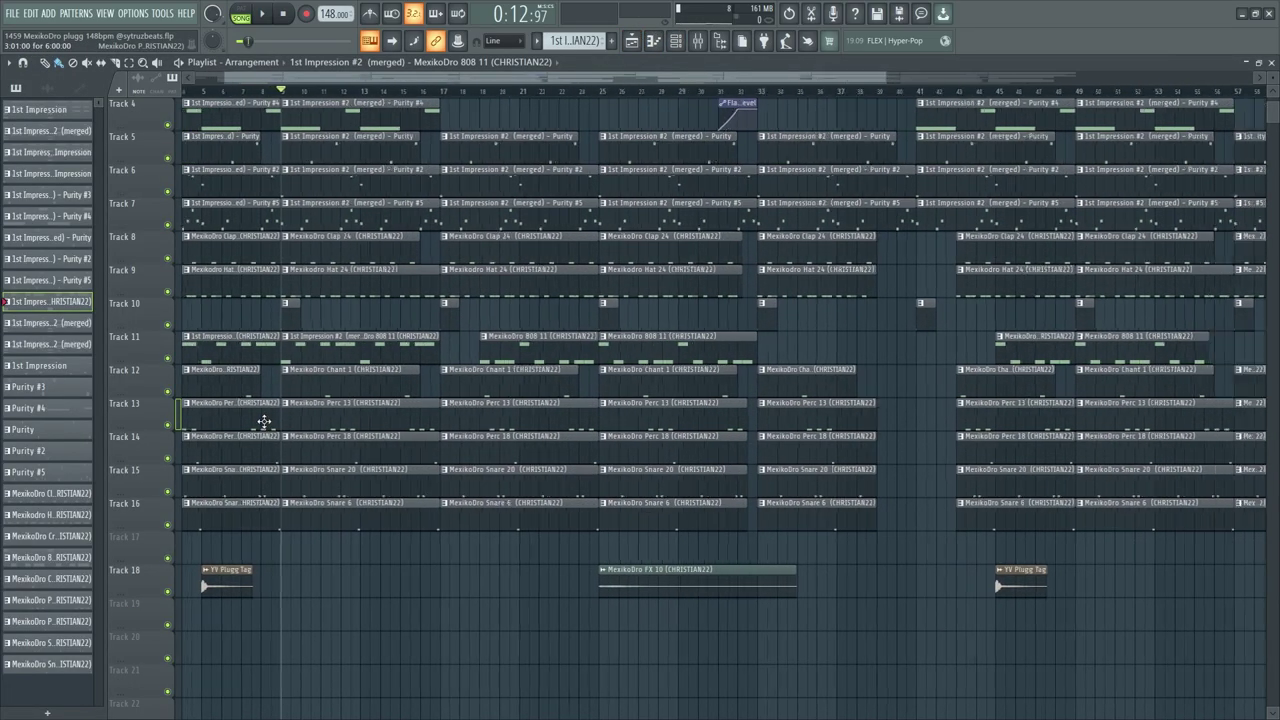
scroll(263, 422, "down", 2)
scroll(263, 418, "up", 3)
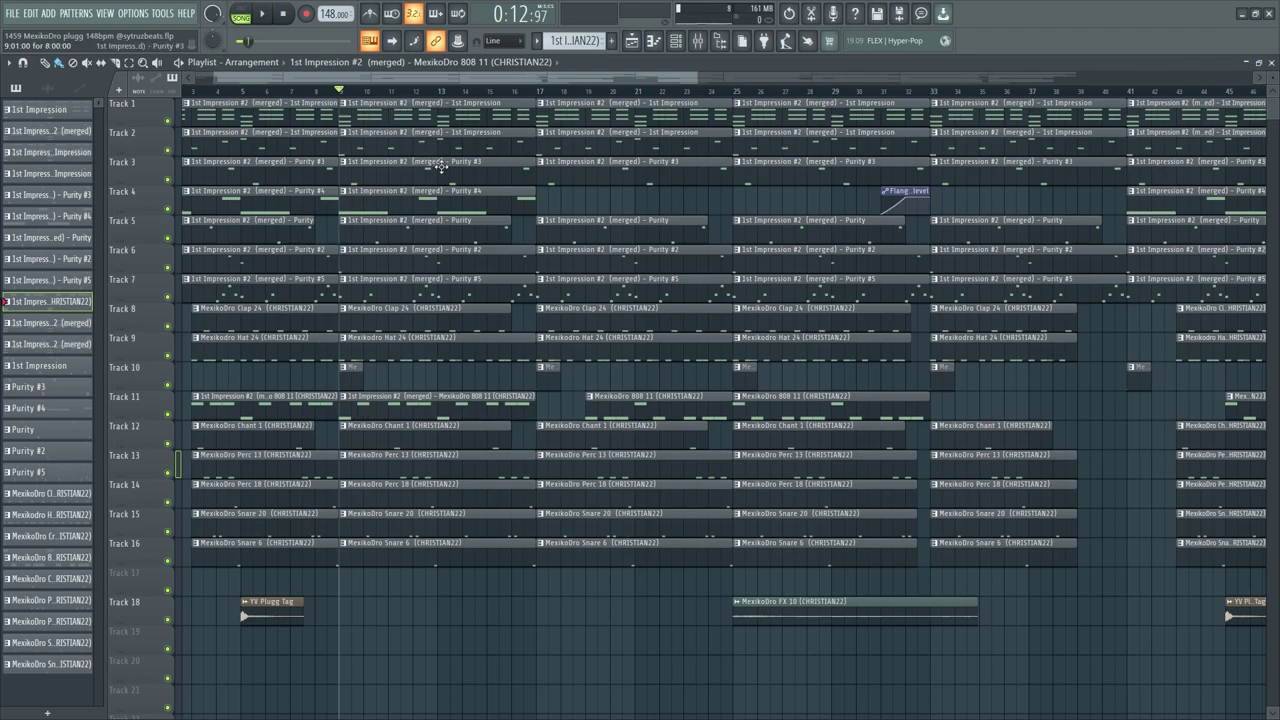
scroll(210, 95, "up", 2)
scroll(210, 95, "up", 3)
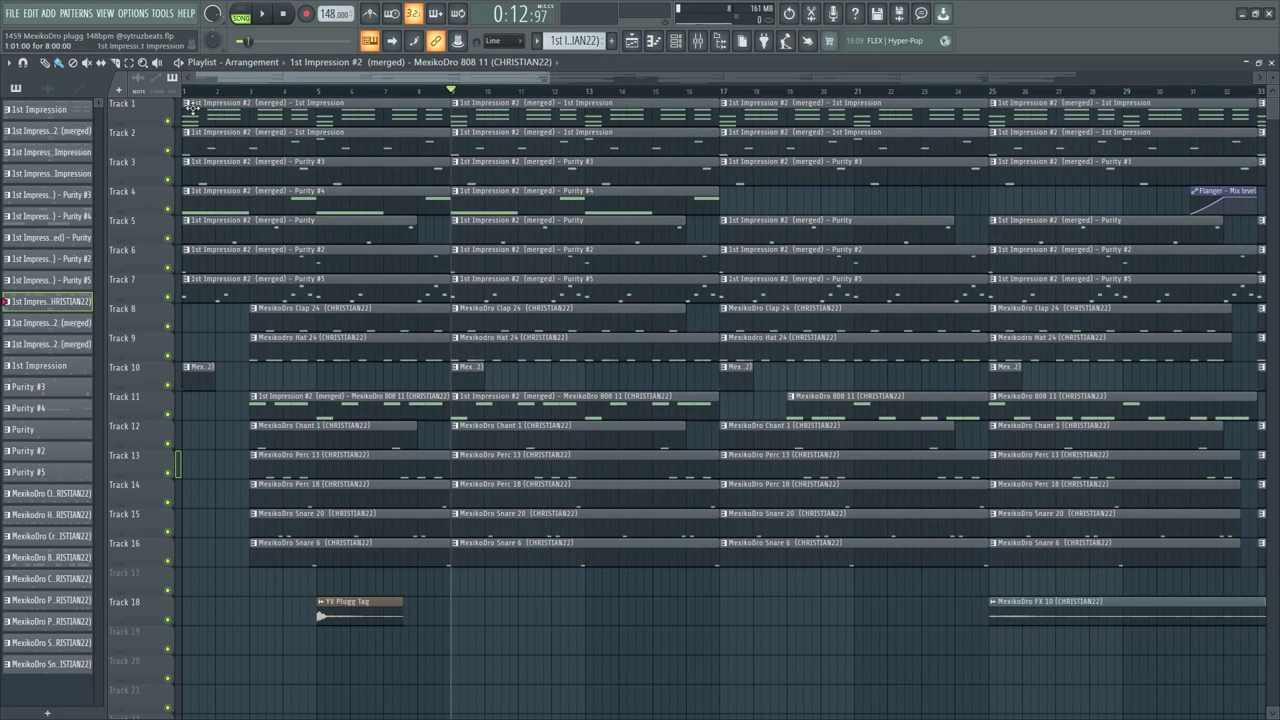
key("space")
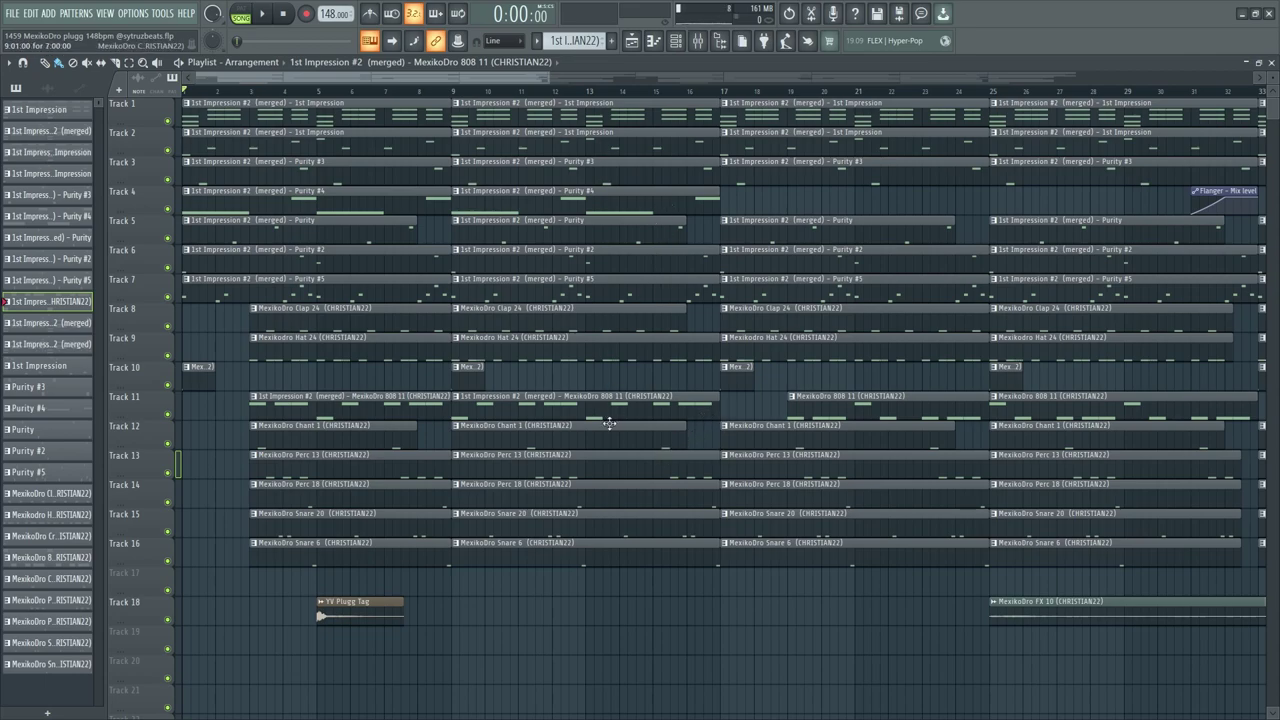
Check the 1st Impression channel's parametric EQ in the mixer, then select the Purity channels
left_click(699, 41)
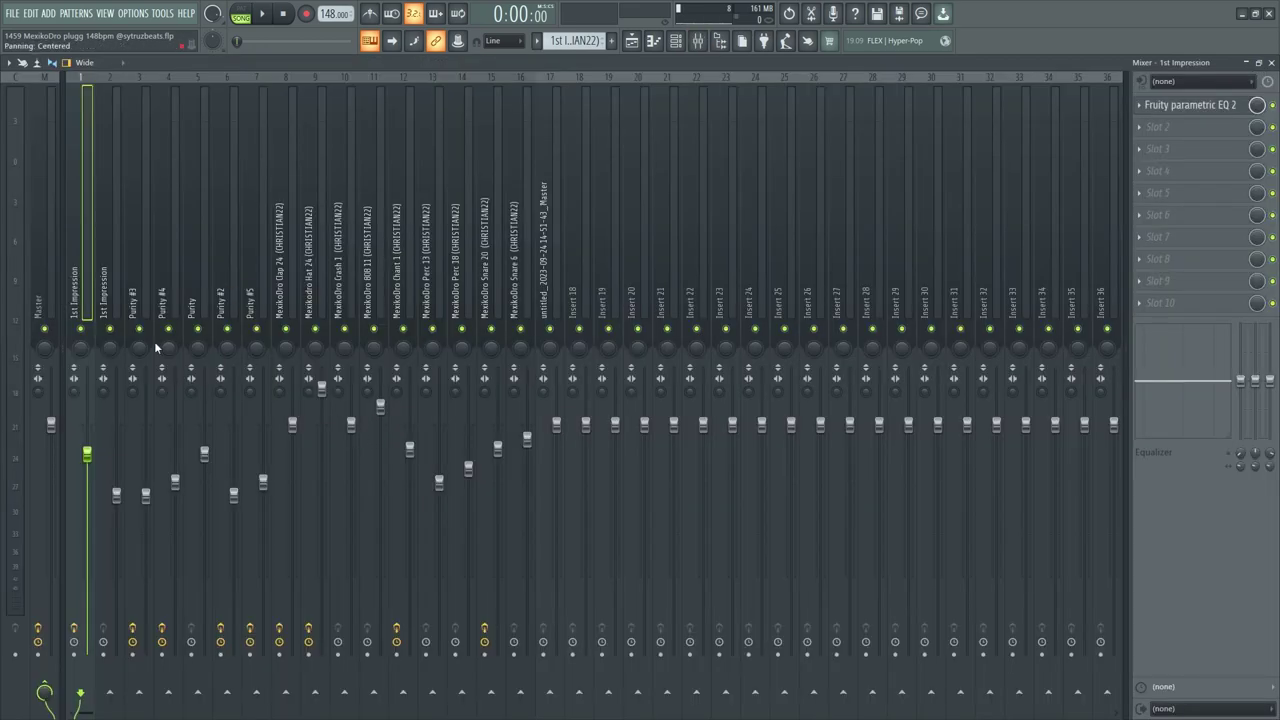
left_click(1165, 116)
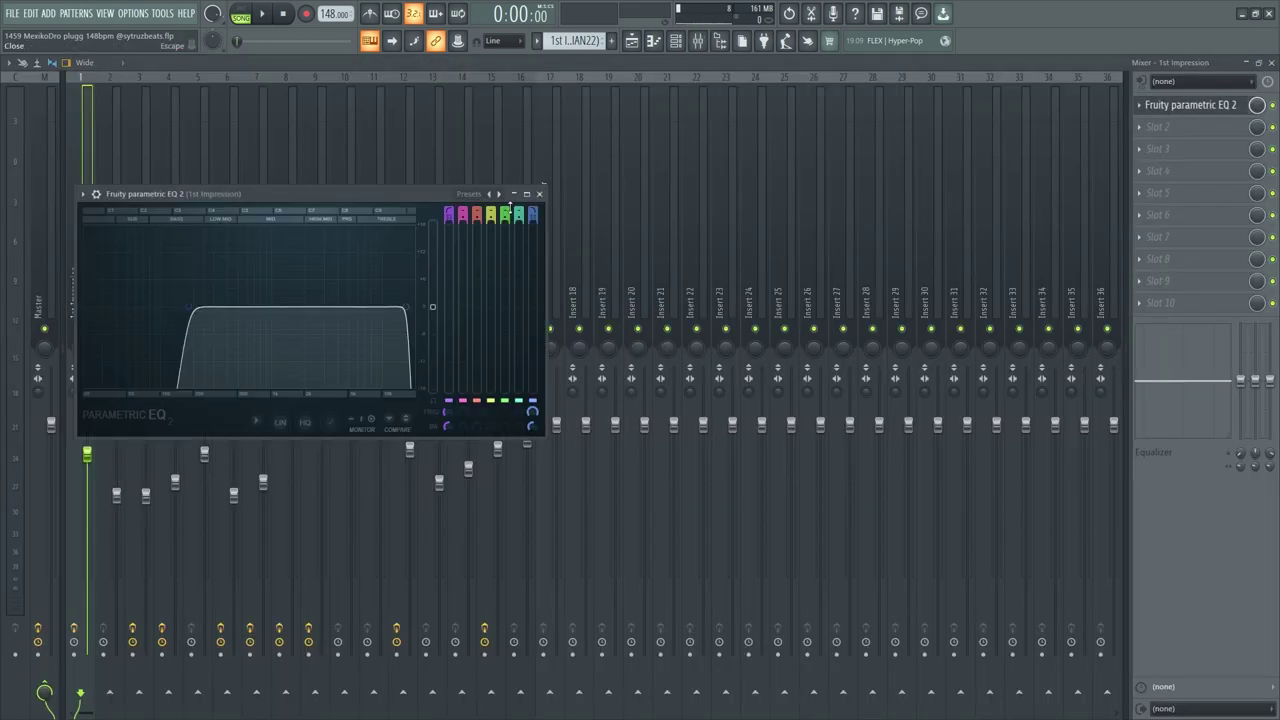
left_click(540, 193)
left_click(221, 298)
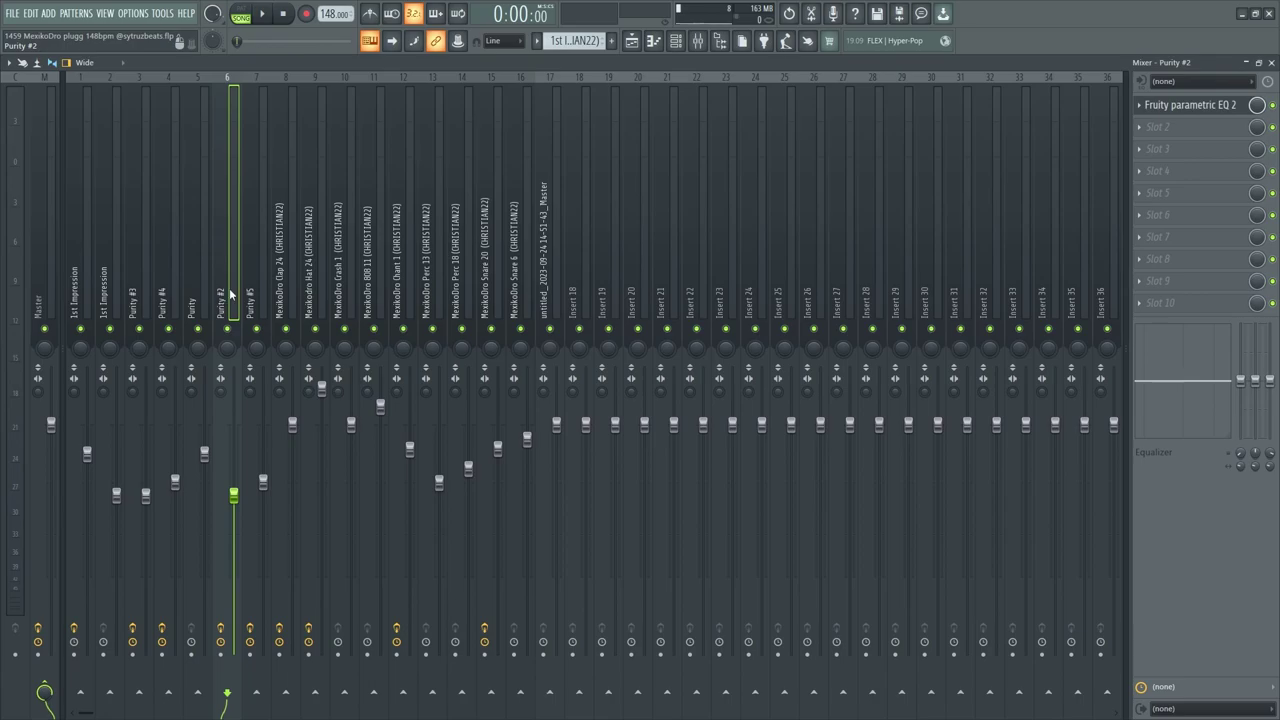
left_click(168, 298)
key("F5")
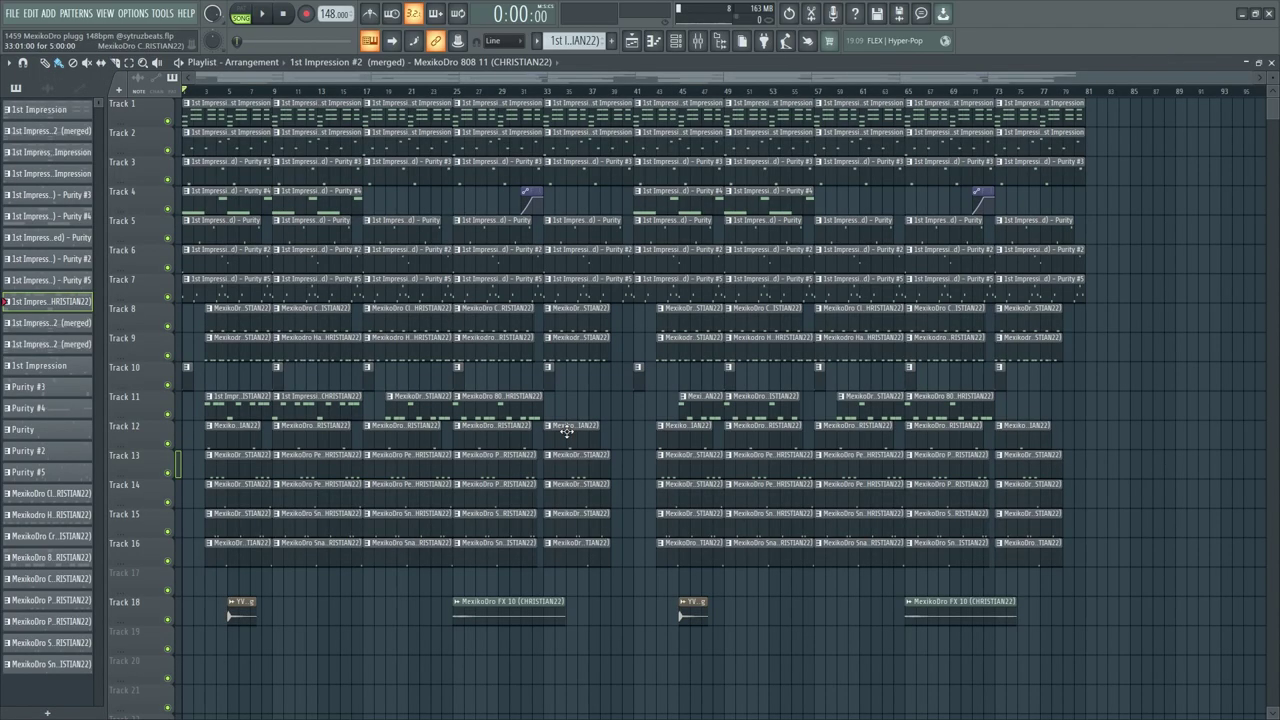